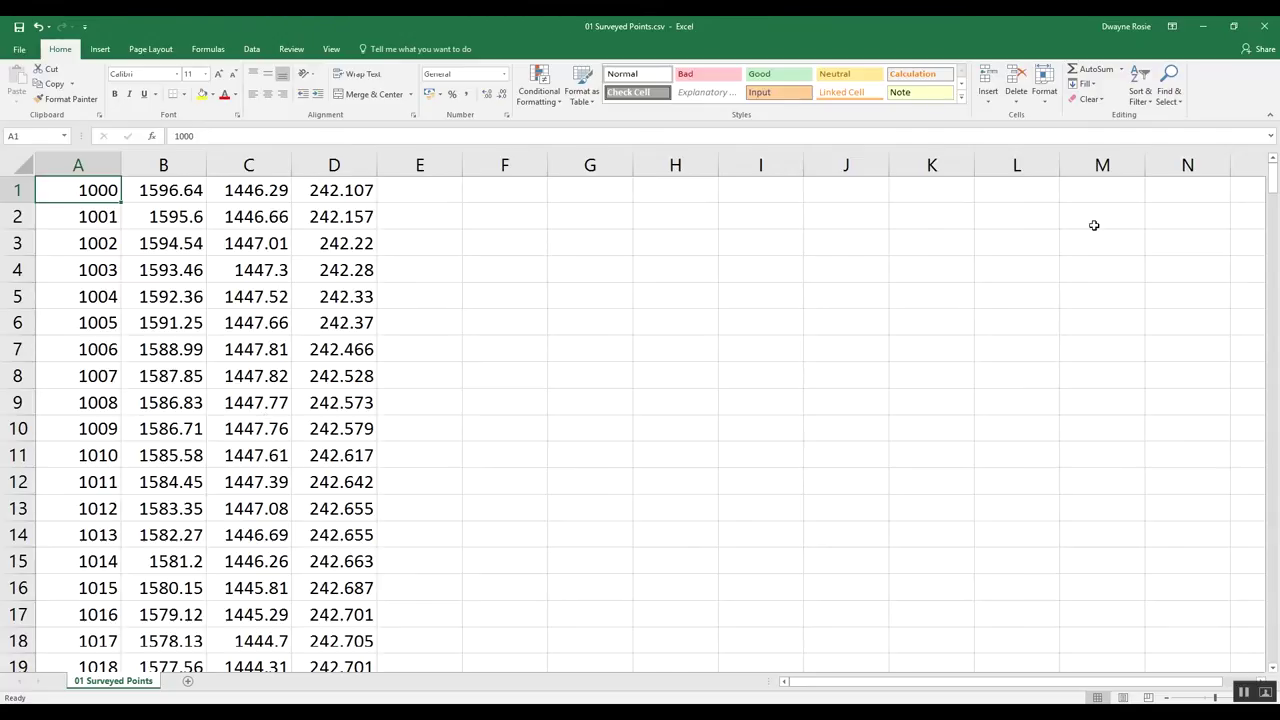
Step: Switch to Business Center and import 01 Surveyed Points.csv using the P,E,N,elev,Code (Control) format definition
click(1264, 26)
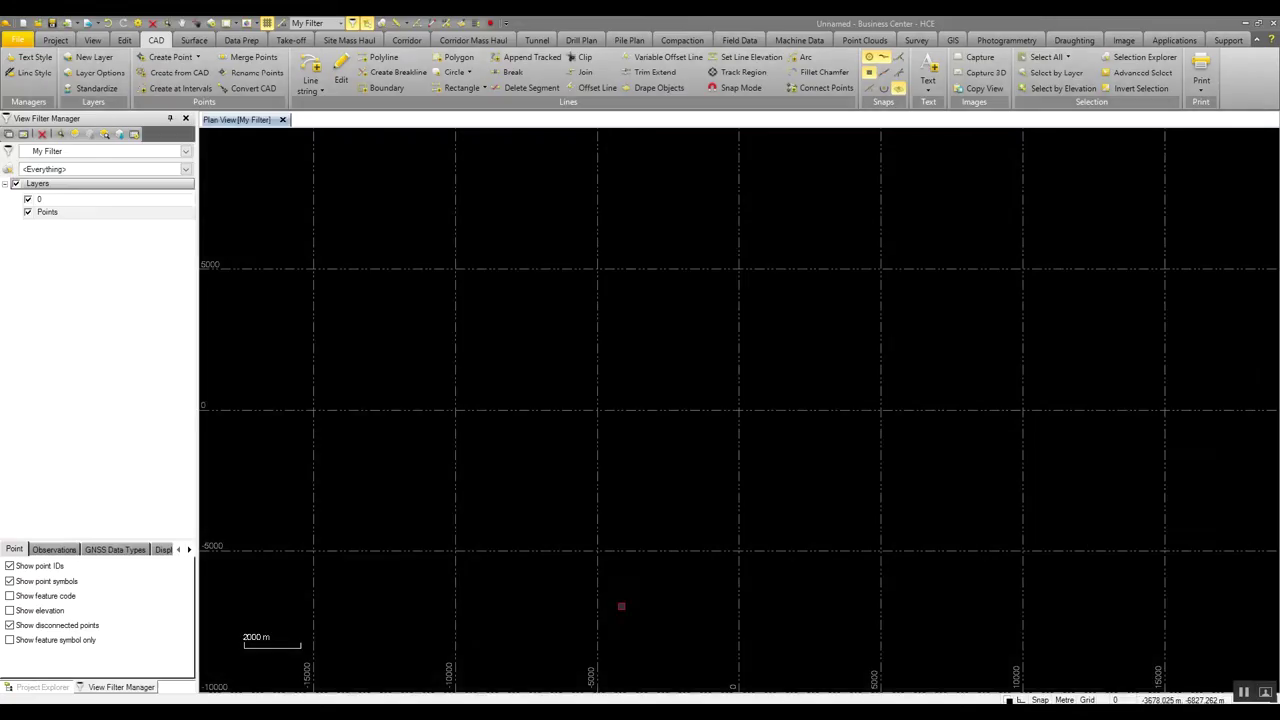
key(alt+Tab)
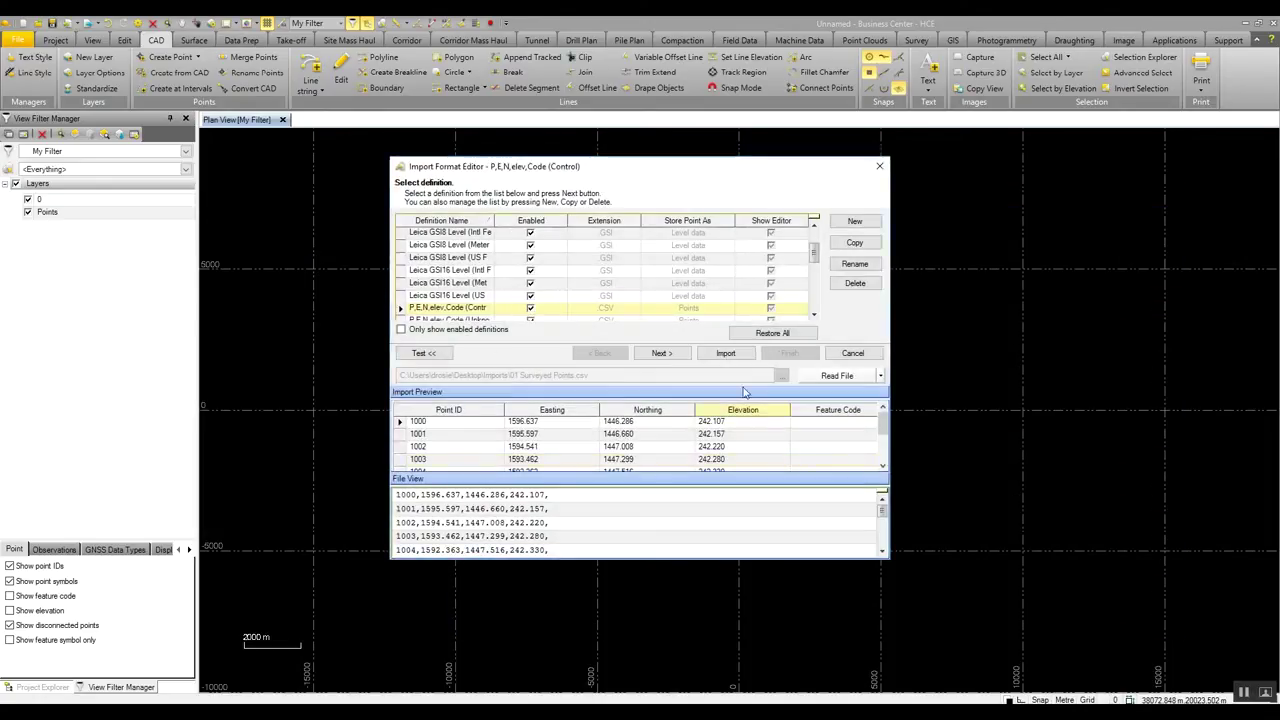
click(728, 355)
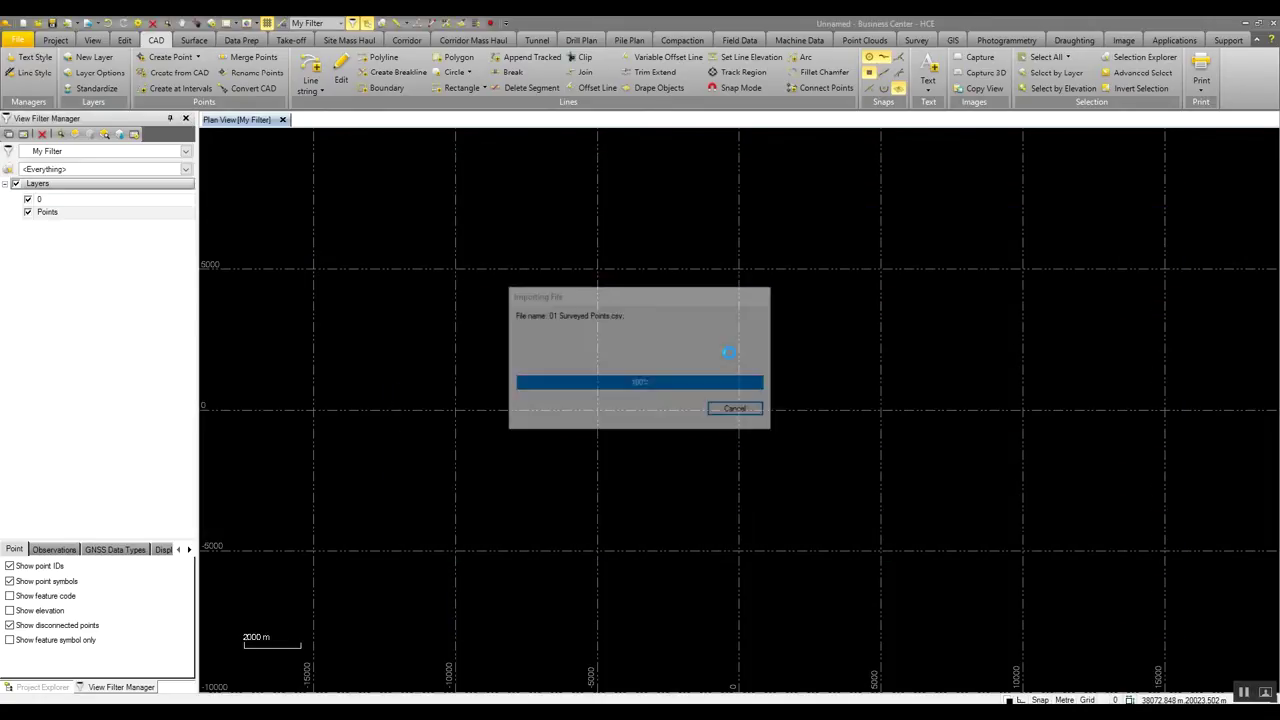
click(715, 441)
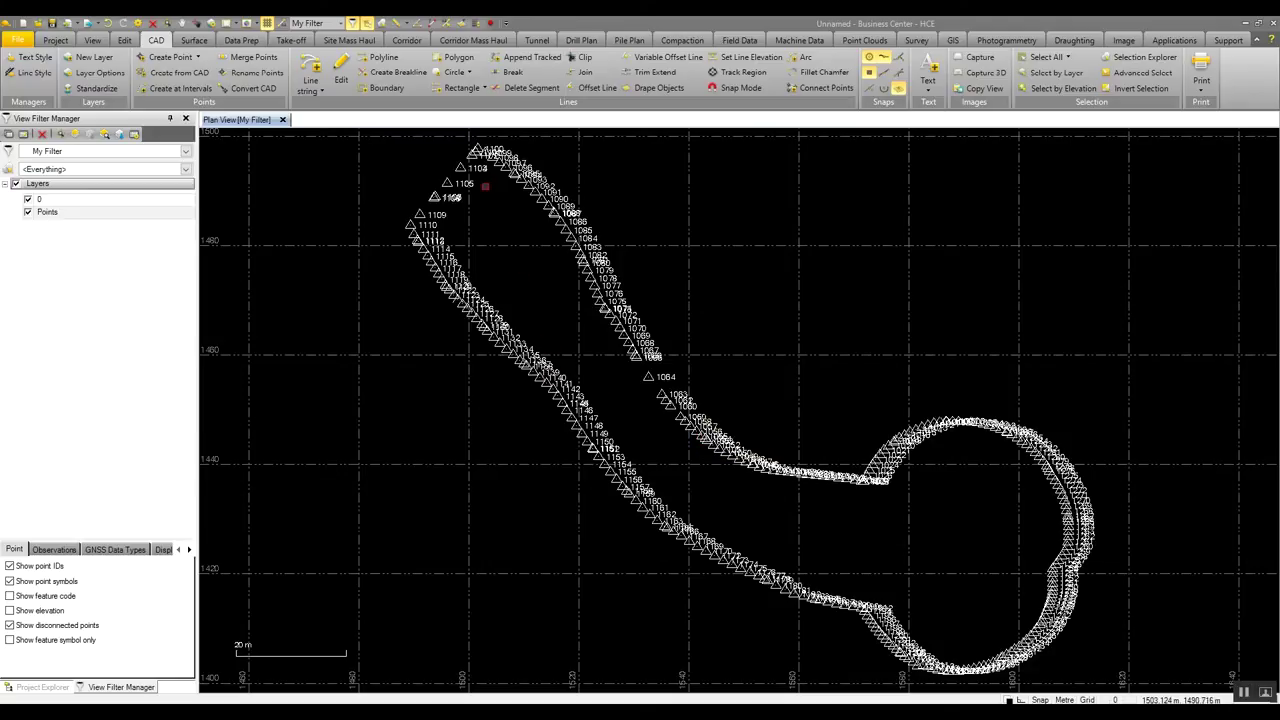
Step: Create a line string on layer 0 by connecting all the imported survey points, defined by point IDs
scroll(480, 184, up, 5)
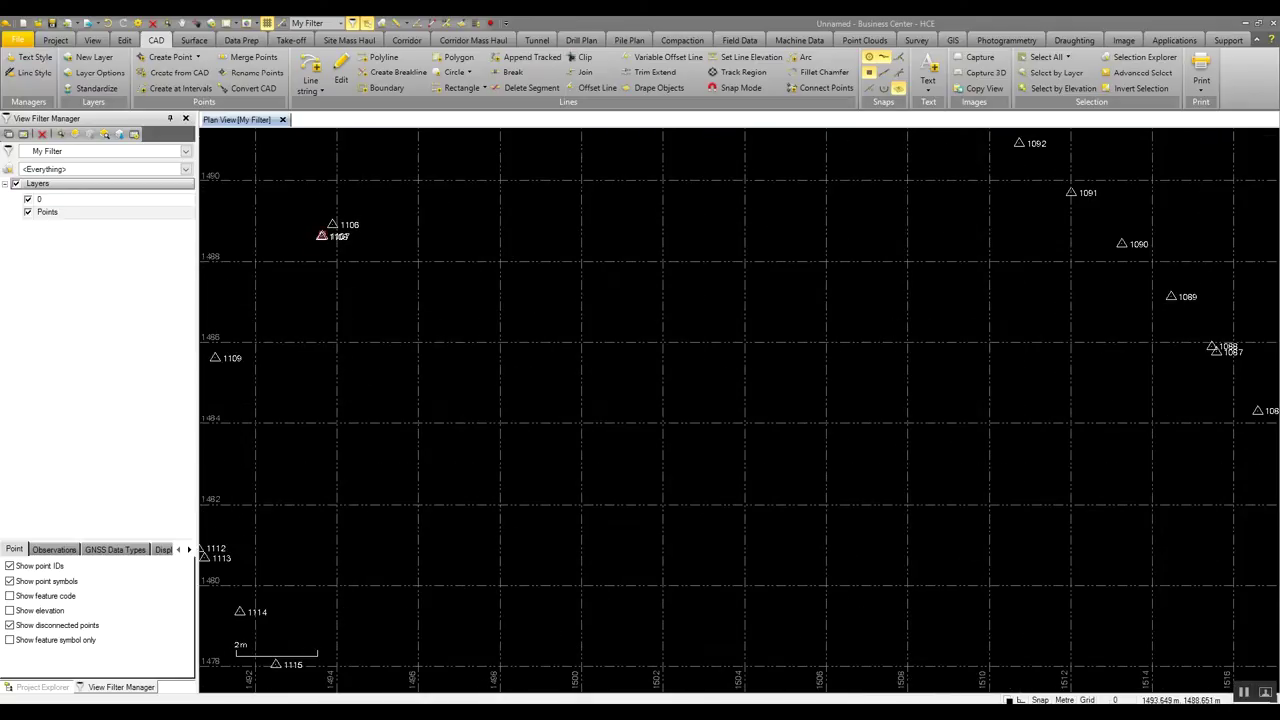
scroll(482, 265, down, 4)
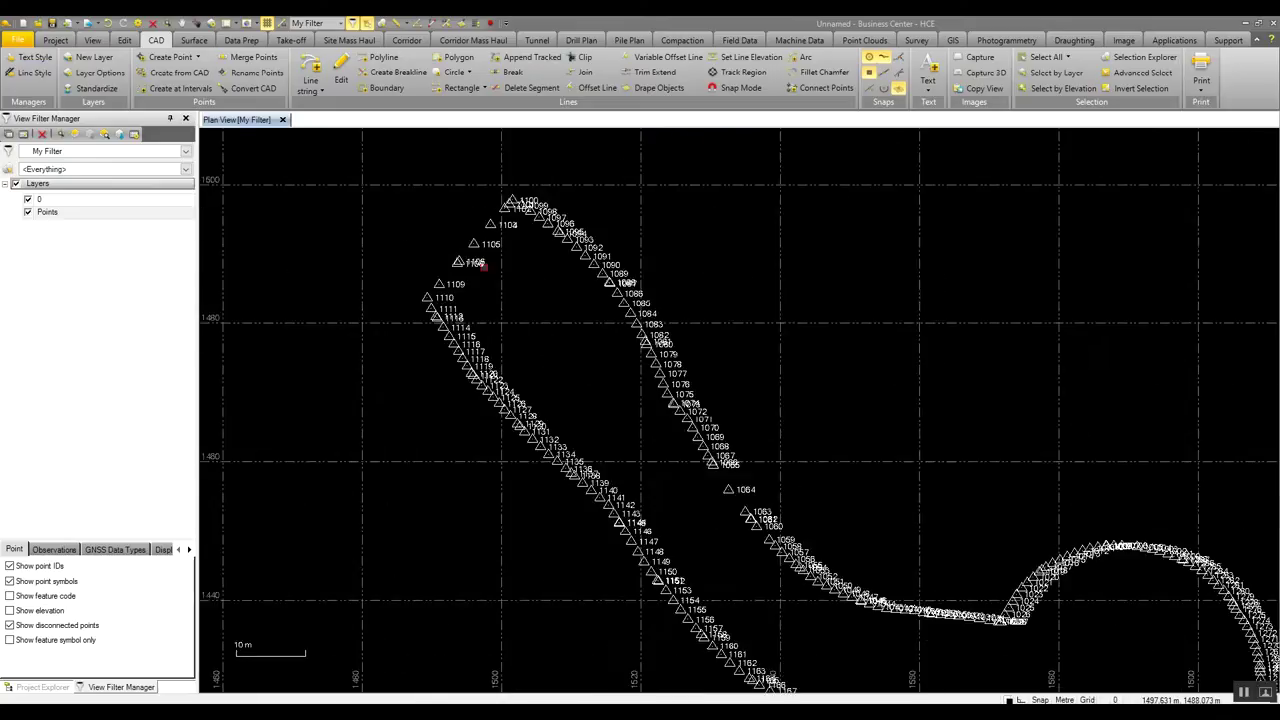
scroll(482, 265, down, 2)
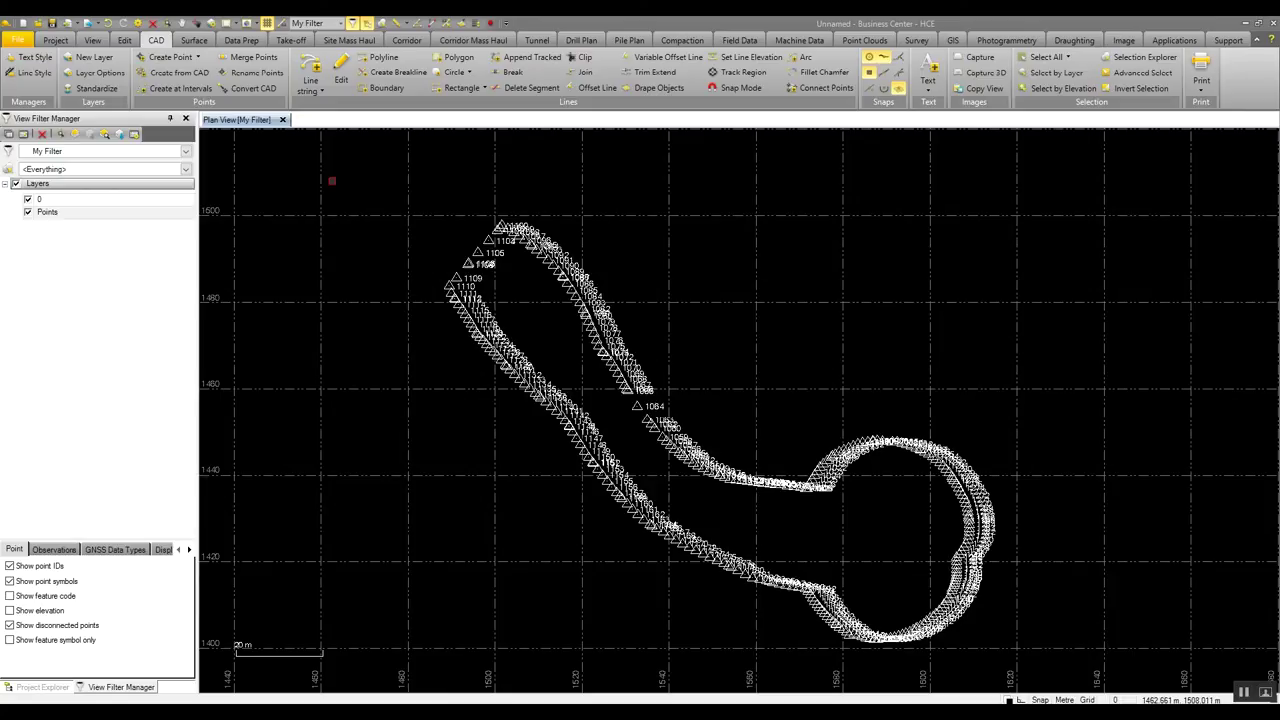
click(312, 86)
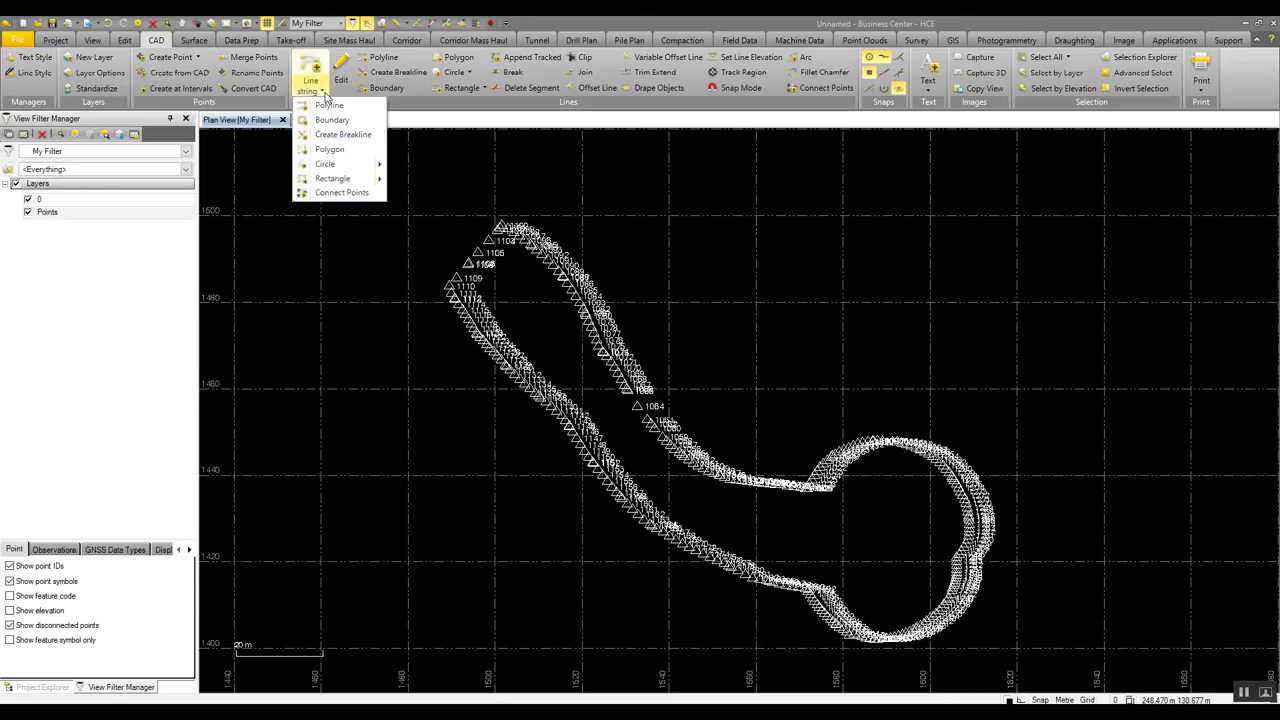
click(346, 194)
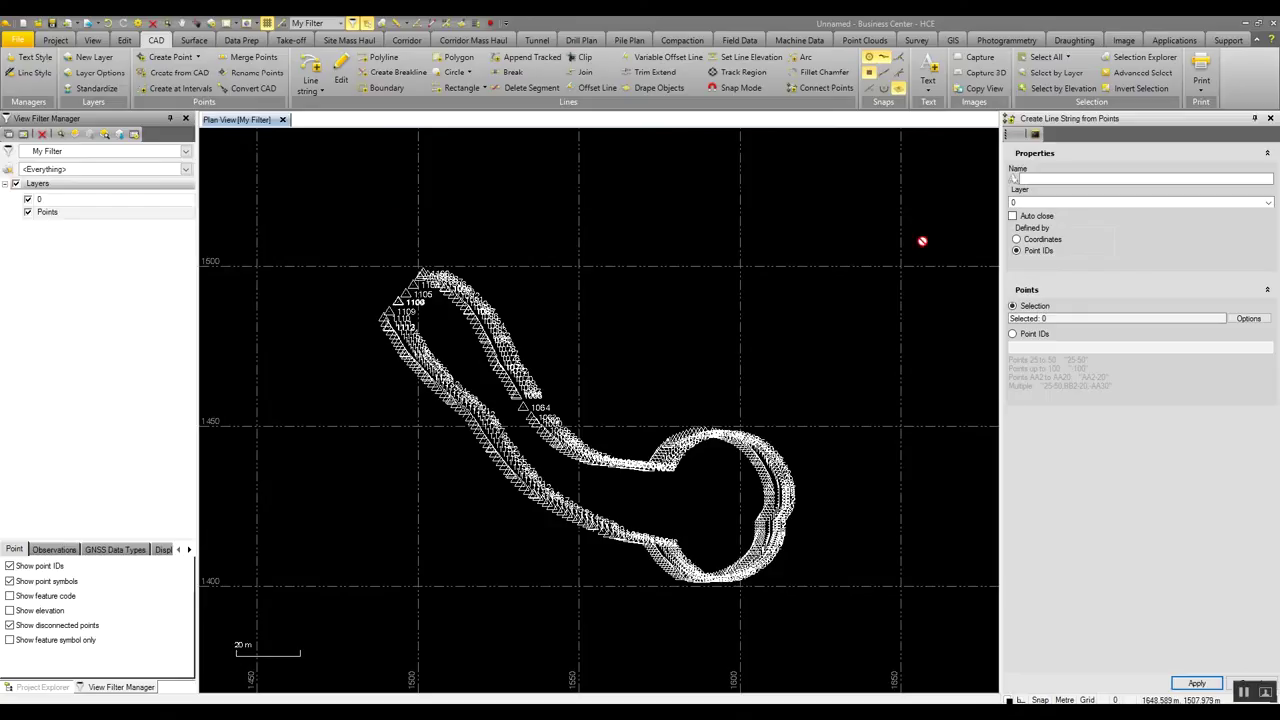
click(1044, 180)
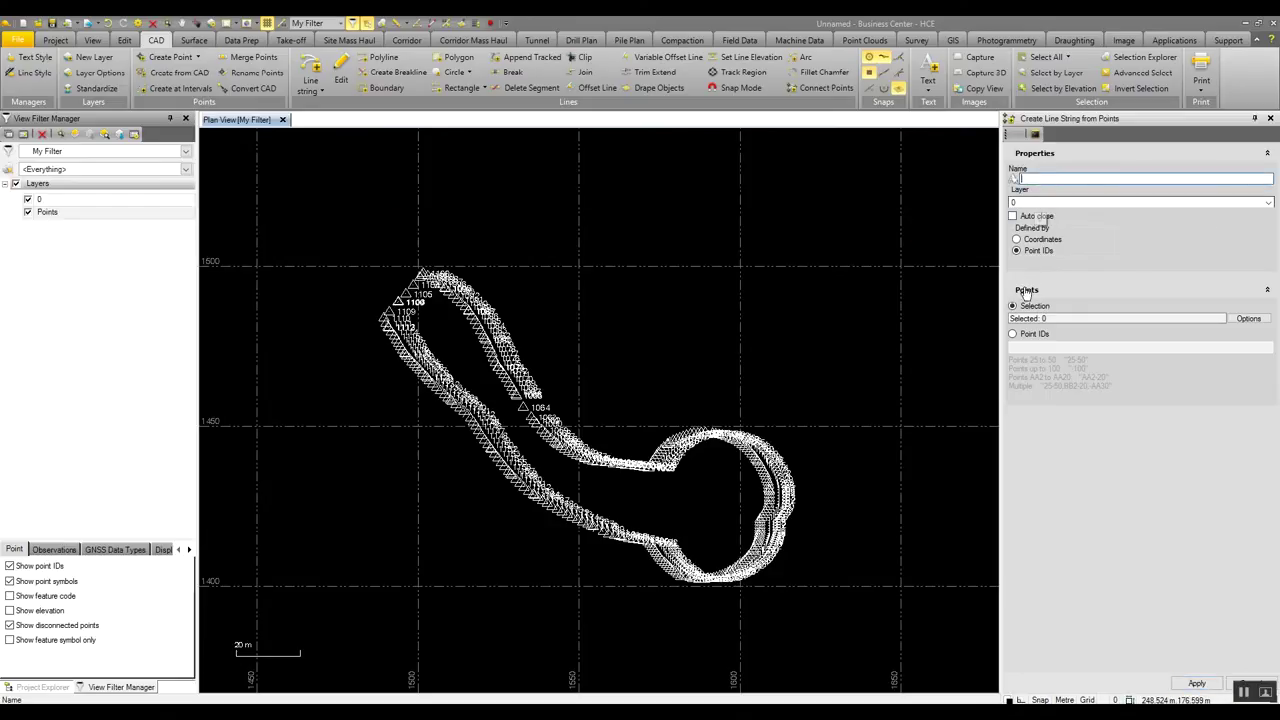
click(1030, 316)
drag(299, 205, 918, 644)
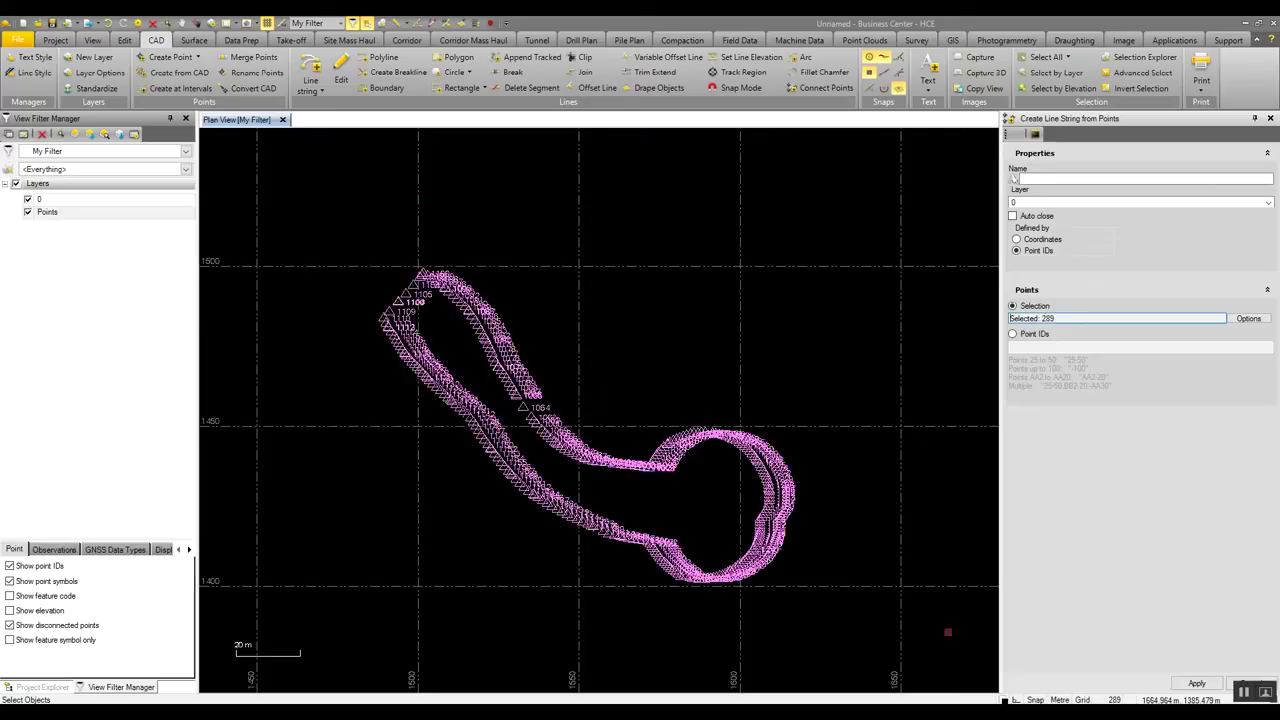
click(1197, 684)
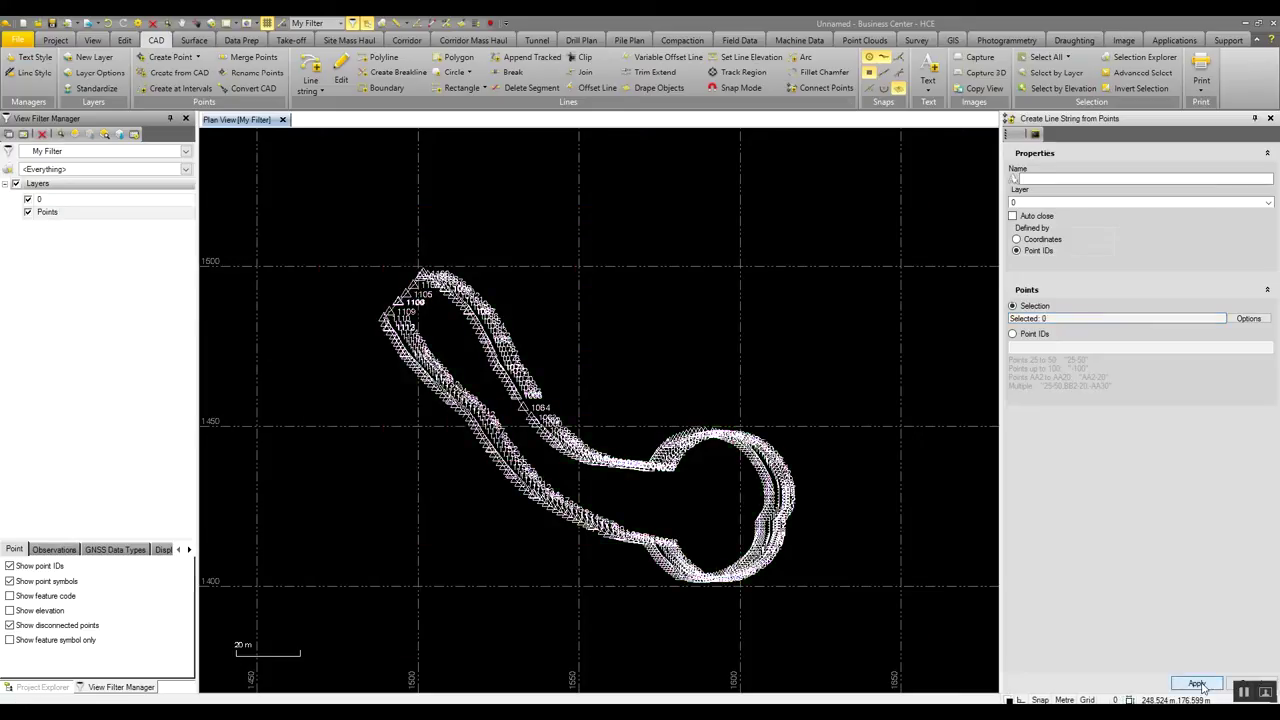
Step: Turn off the display of disconnected points and inspect the line string's outline
click(10, 625)
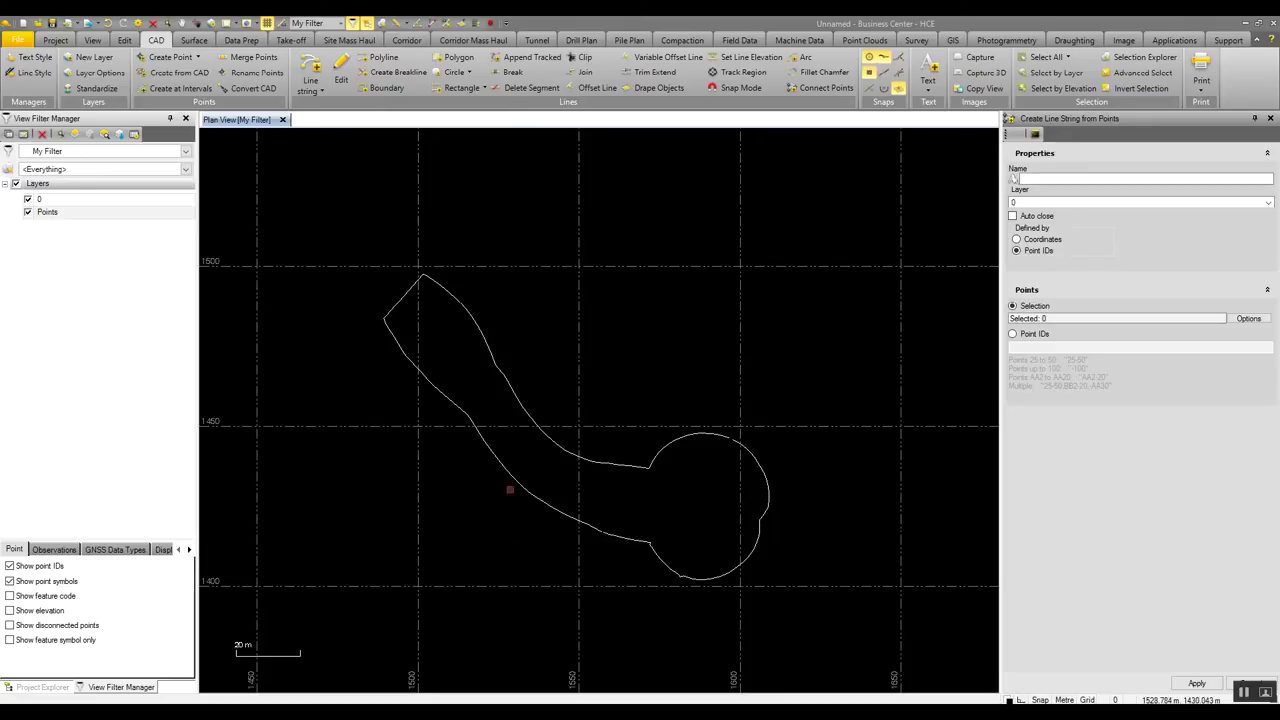
scroll(565, 505, up, 5)
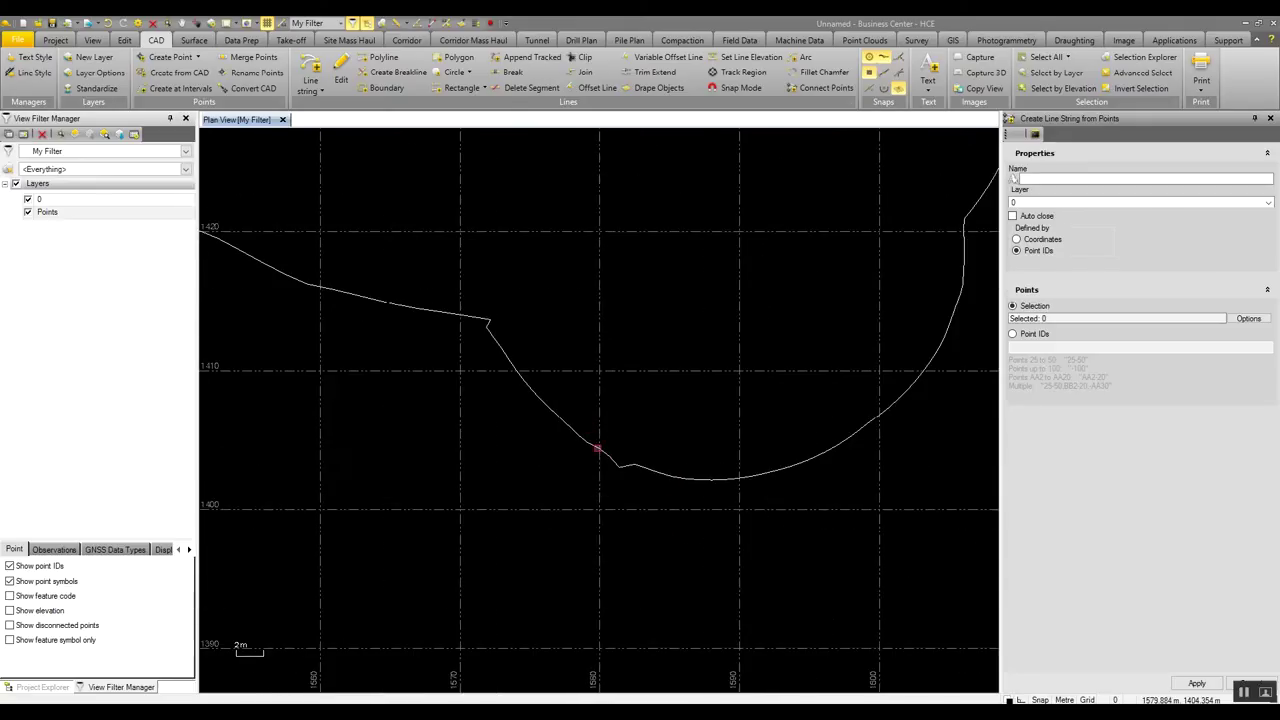
scroll(598, 446, down, 2)
middle_drag(527, 424, 604, 474)
scroll(604, 473, down, 5)
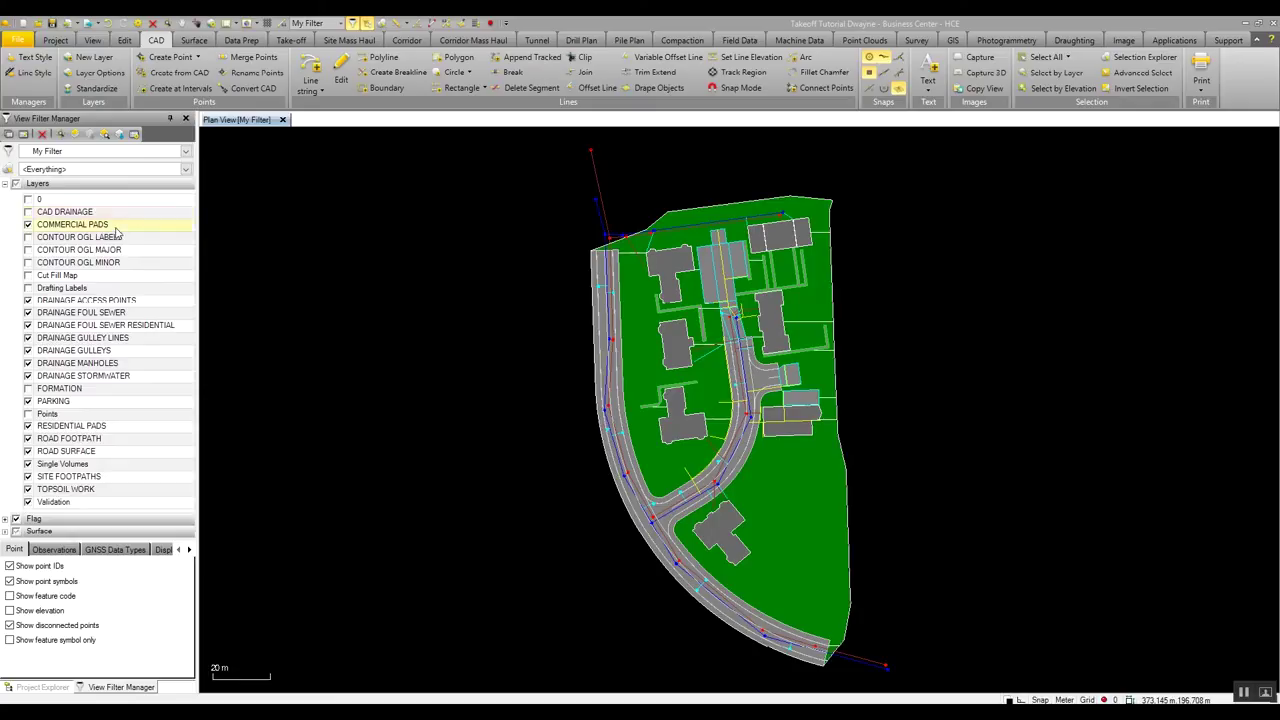
Step: From the COMMERCIAL PADS layer's options, create three view filter groups named Design, Existing and Utilities
right_click(117, 231)
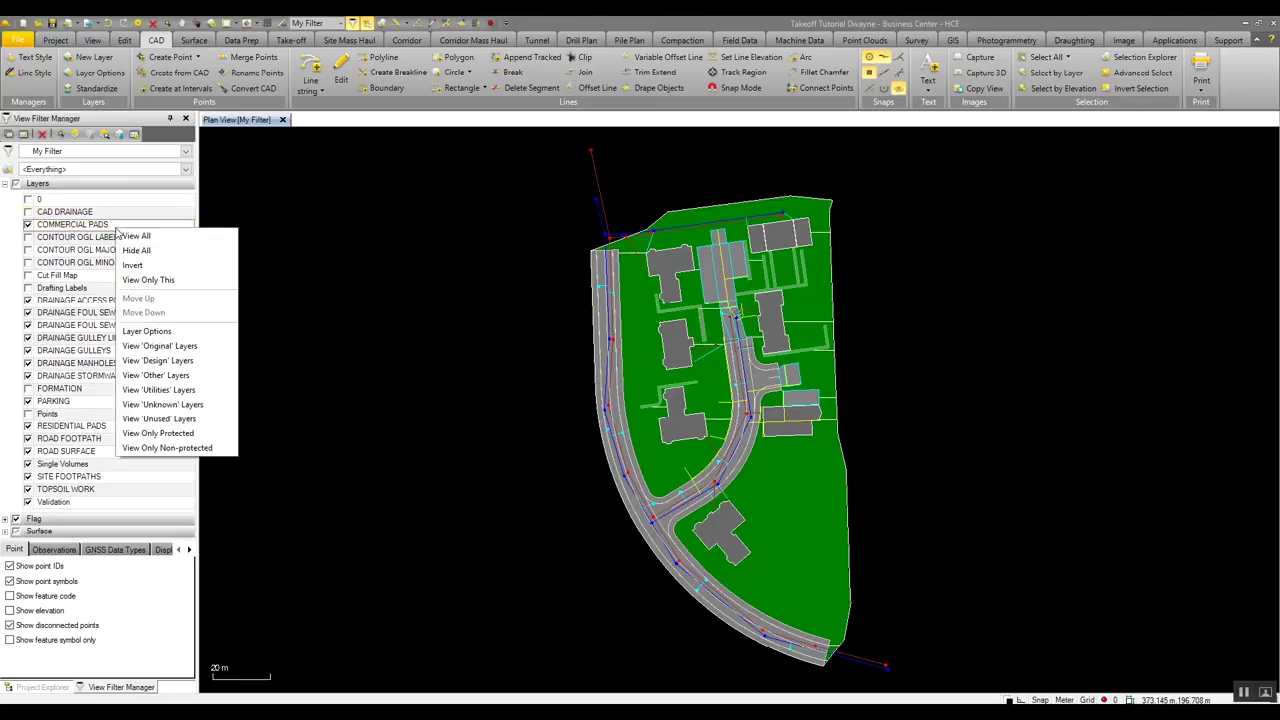
click(147, 331)
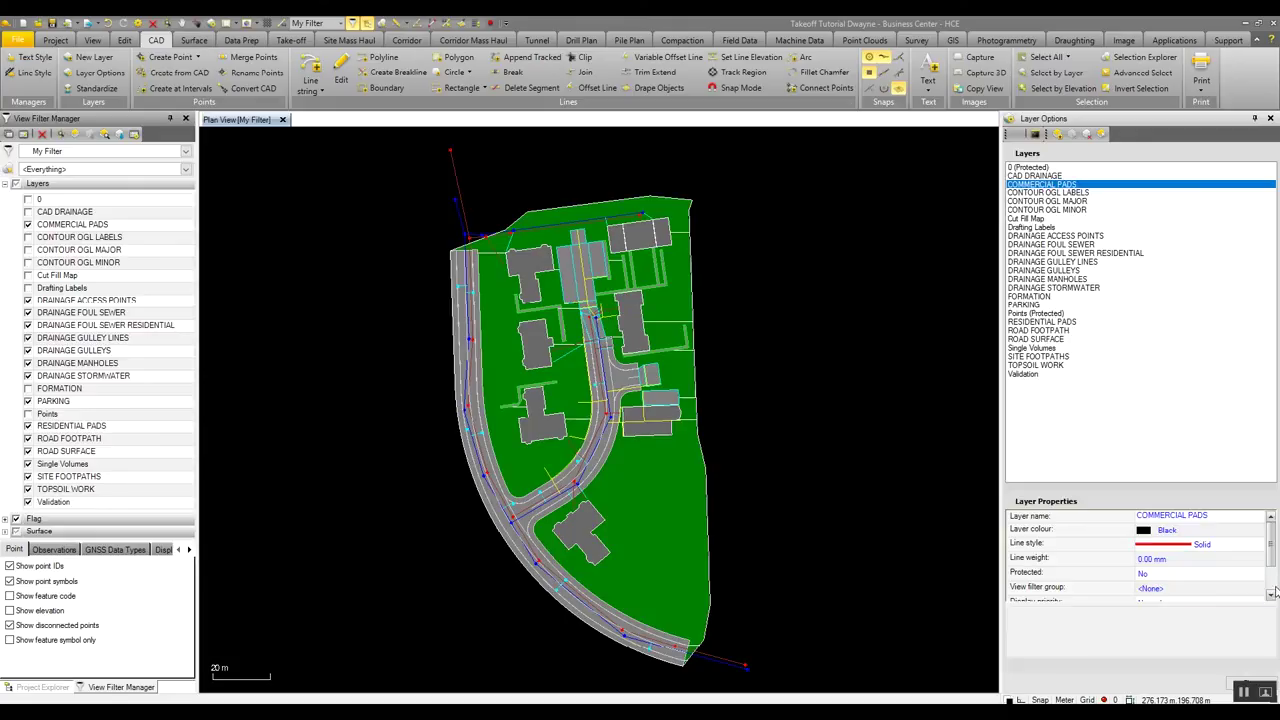
click(1252, 594)
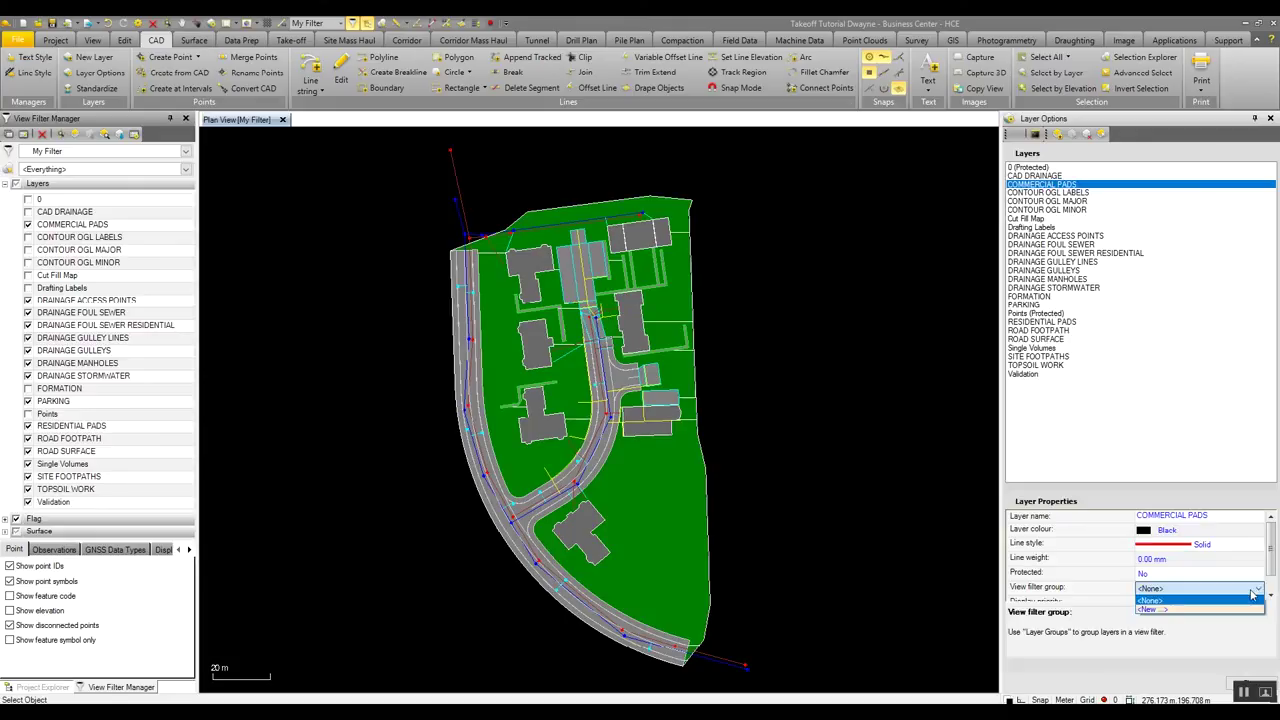
click(1240, 609)
click(1111, 663)
text(Design)
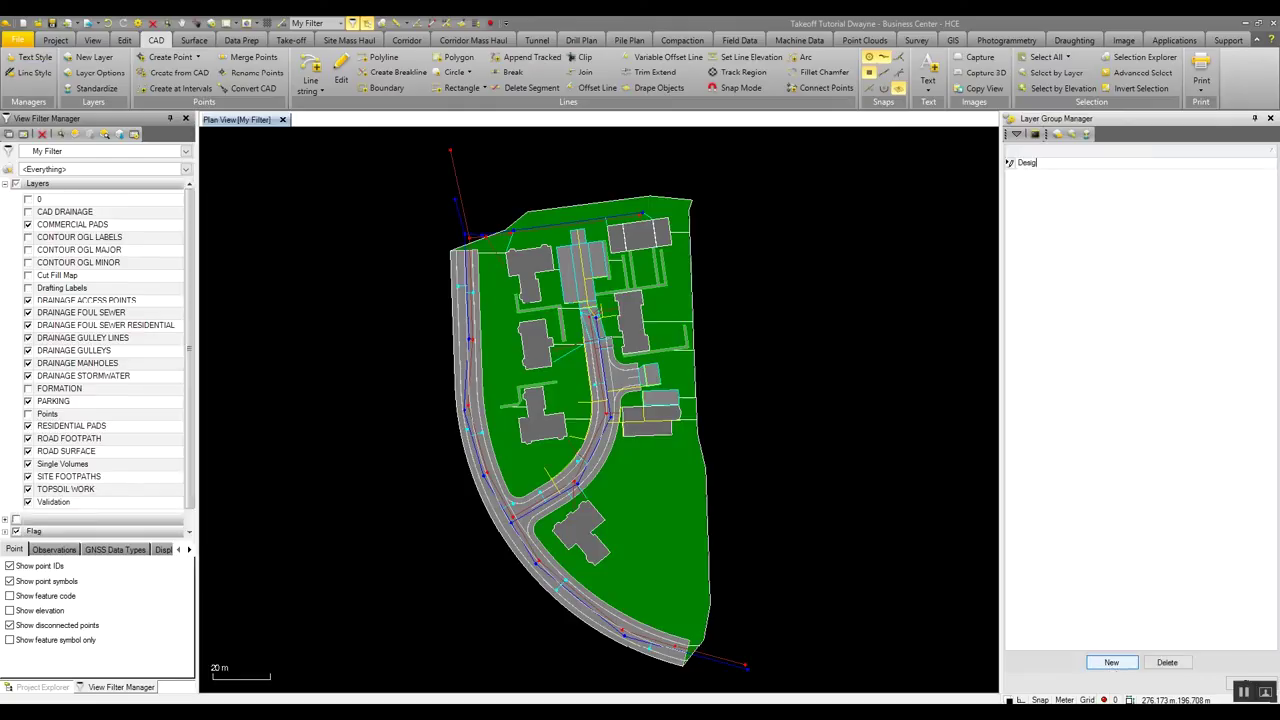
click(1097, 665)
text(Existing)
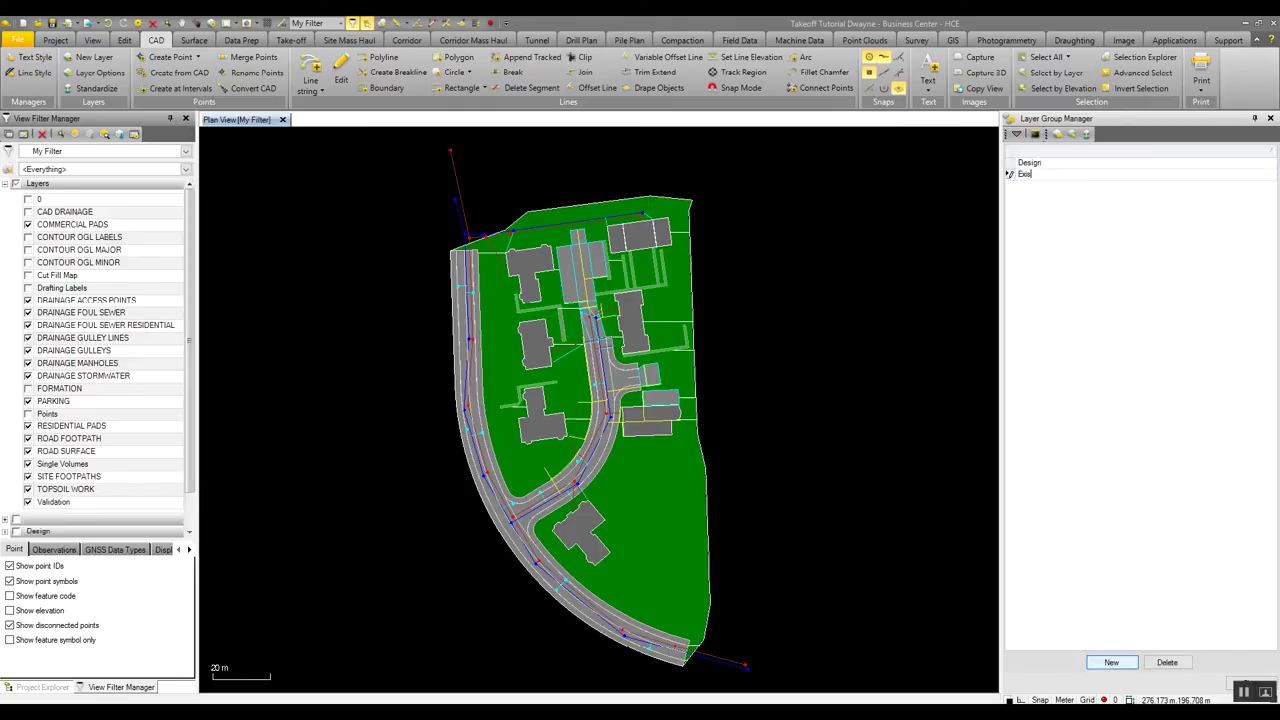
click(1097, 665)
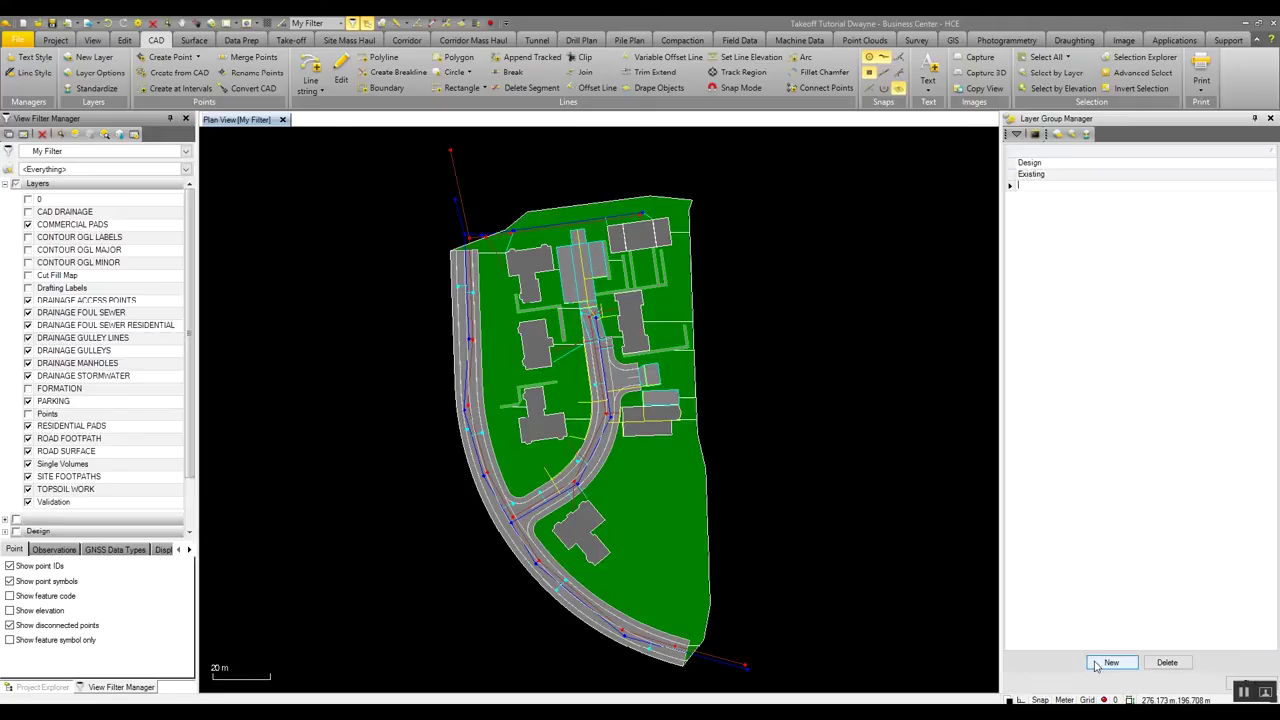
text(Utilities)
key(Return)
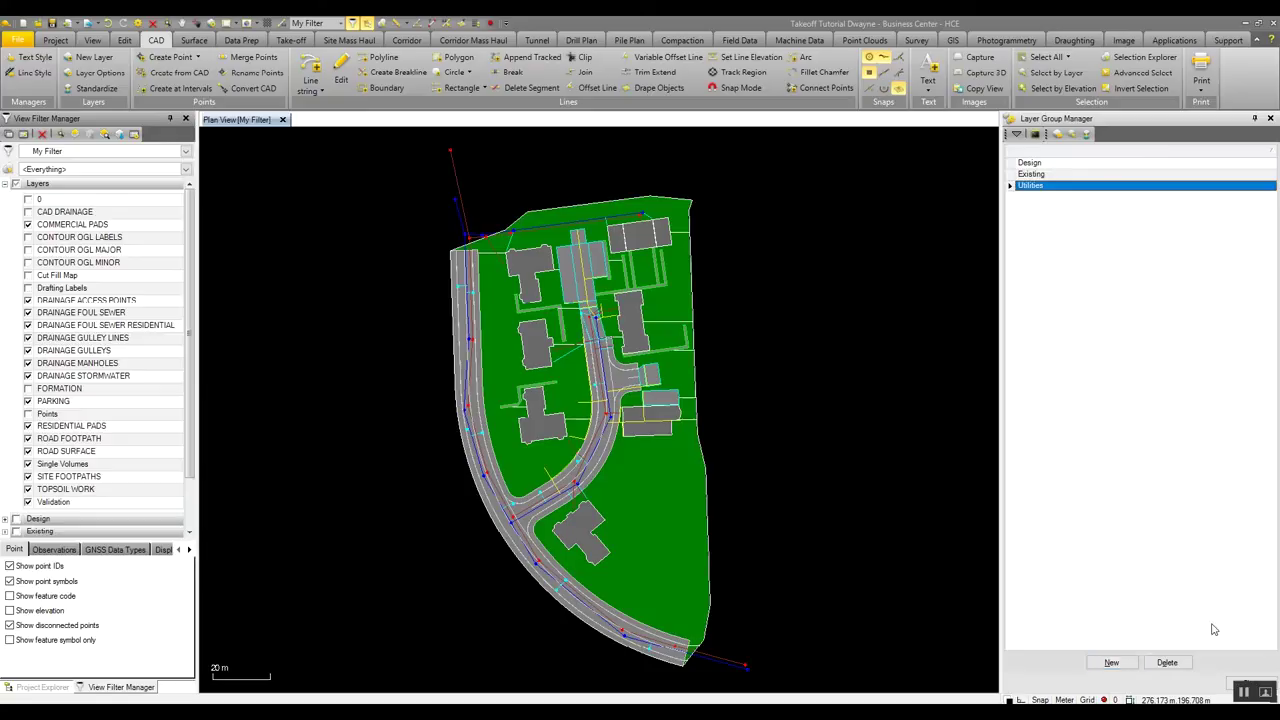
click(1231, 685)
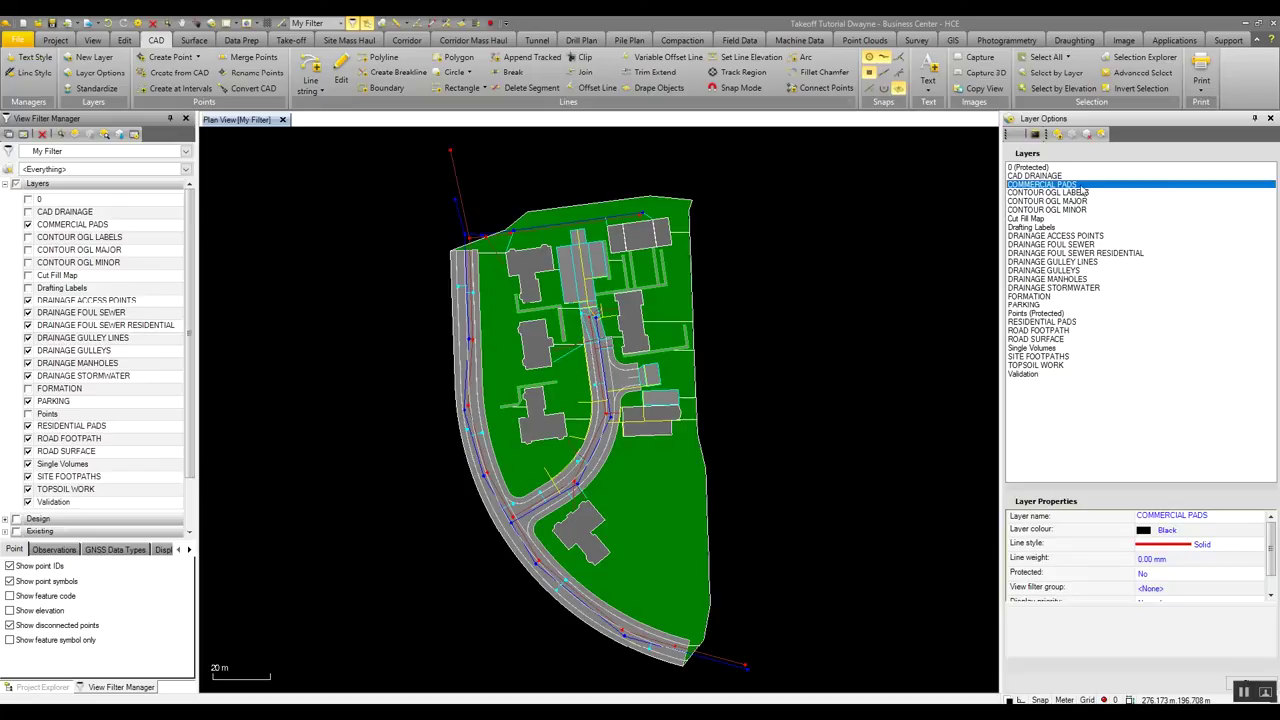
Step: Assign the COMMERCIAL PADS layer to the Design view filter group and expand that group to check its contents
click(1190, 591)
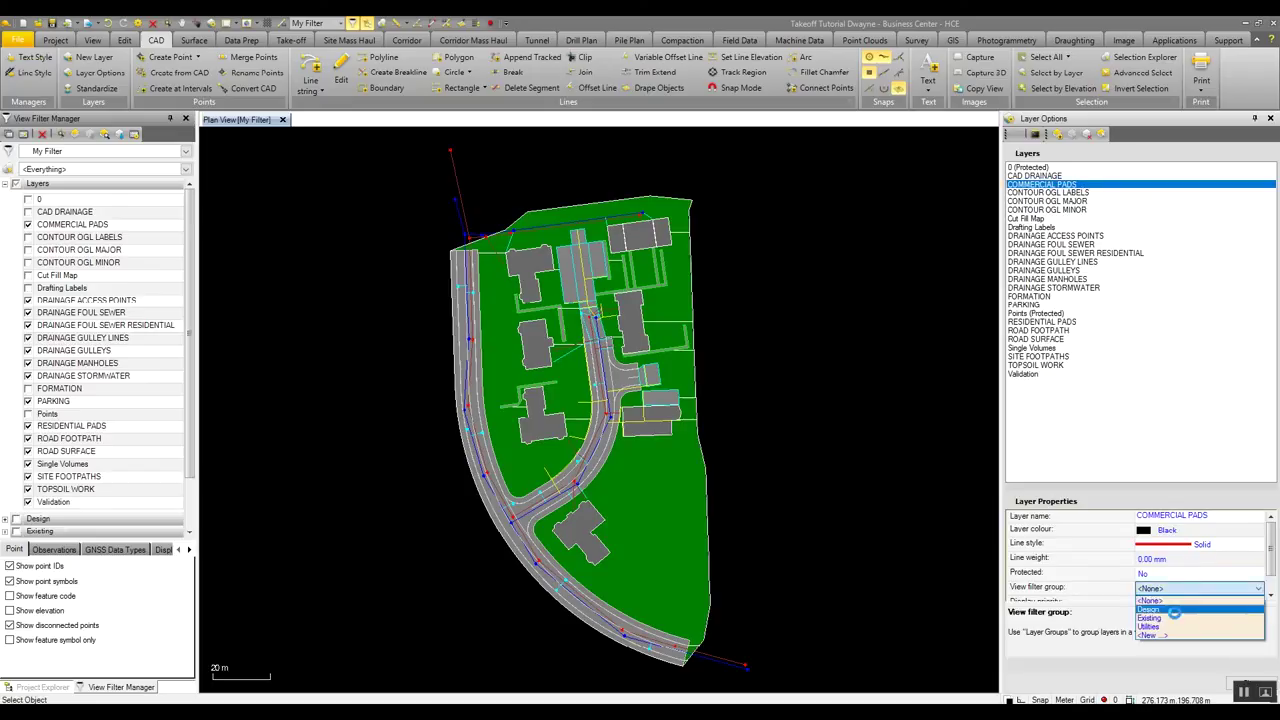
click(1178, 609)
click(5, 184)
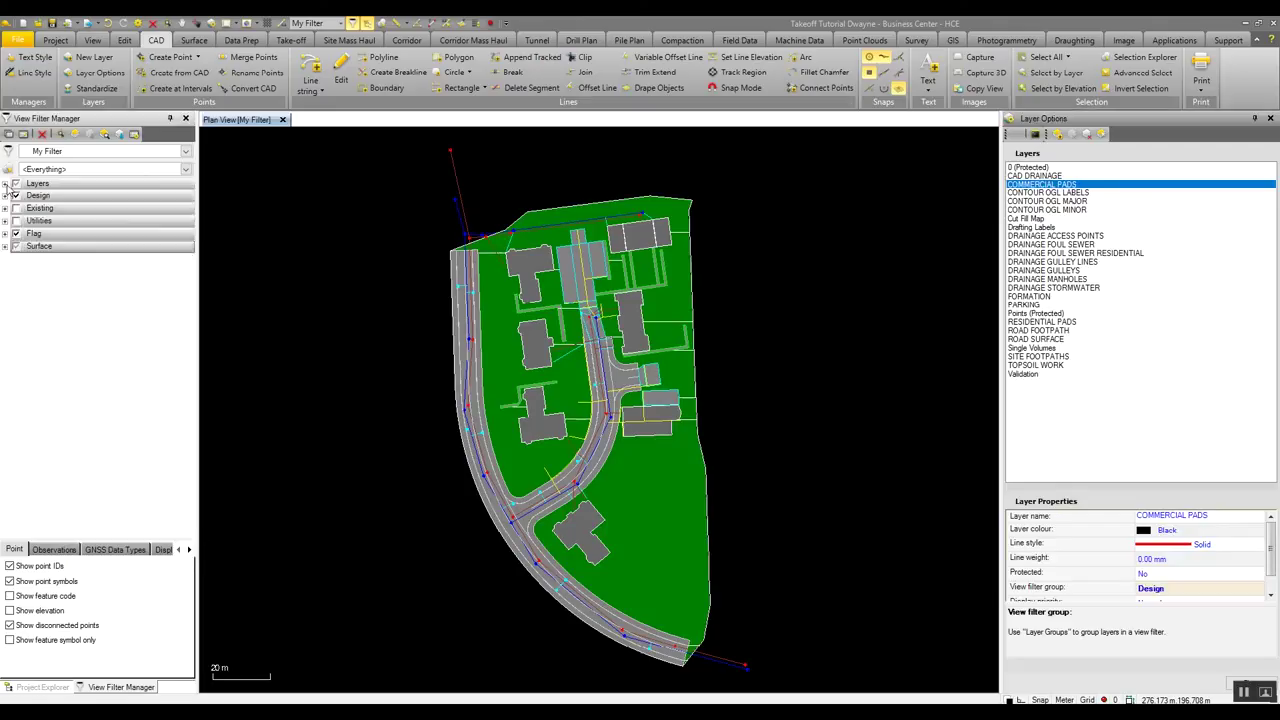
click(5, 196)
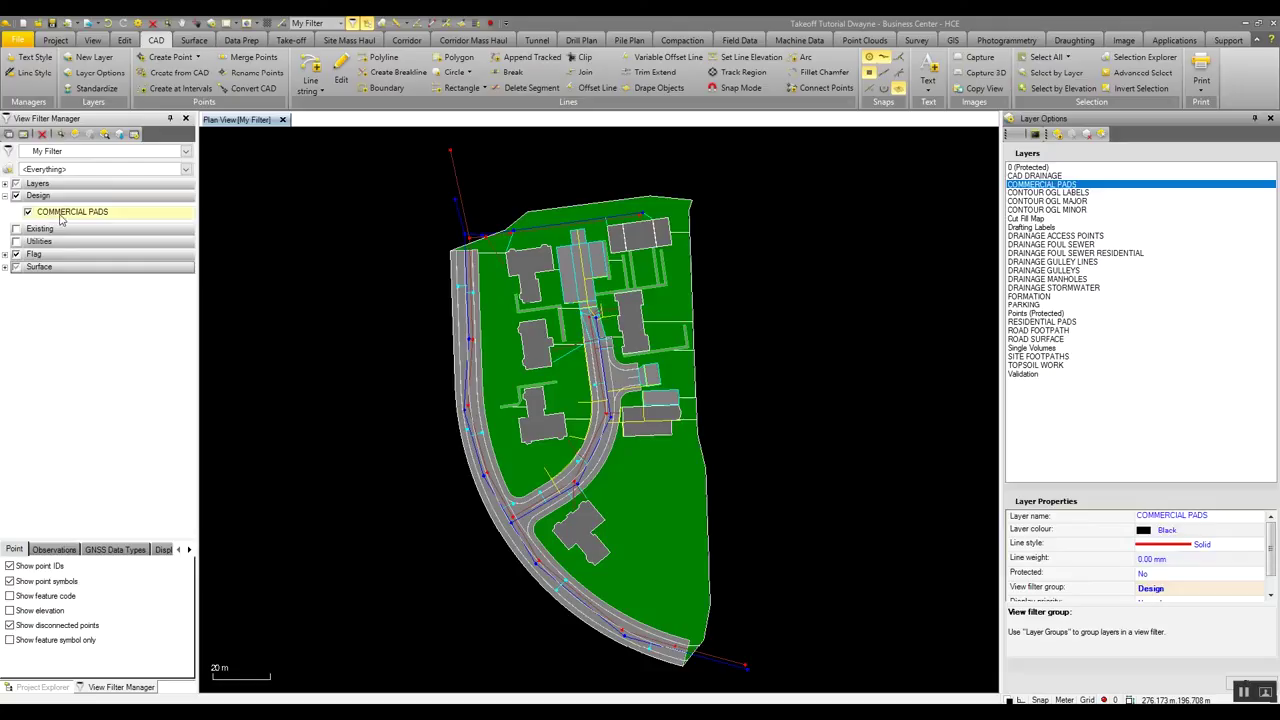
click(6, 185)
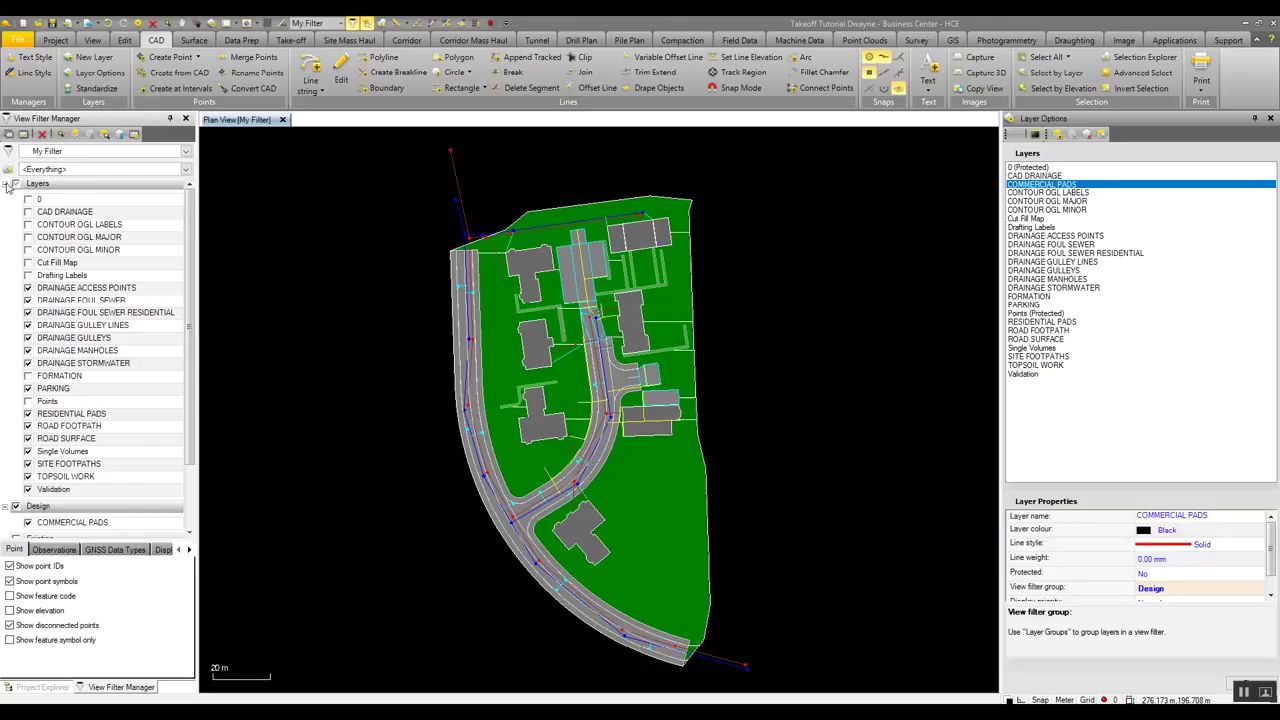
click(6, 186)
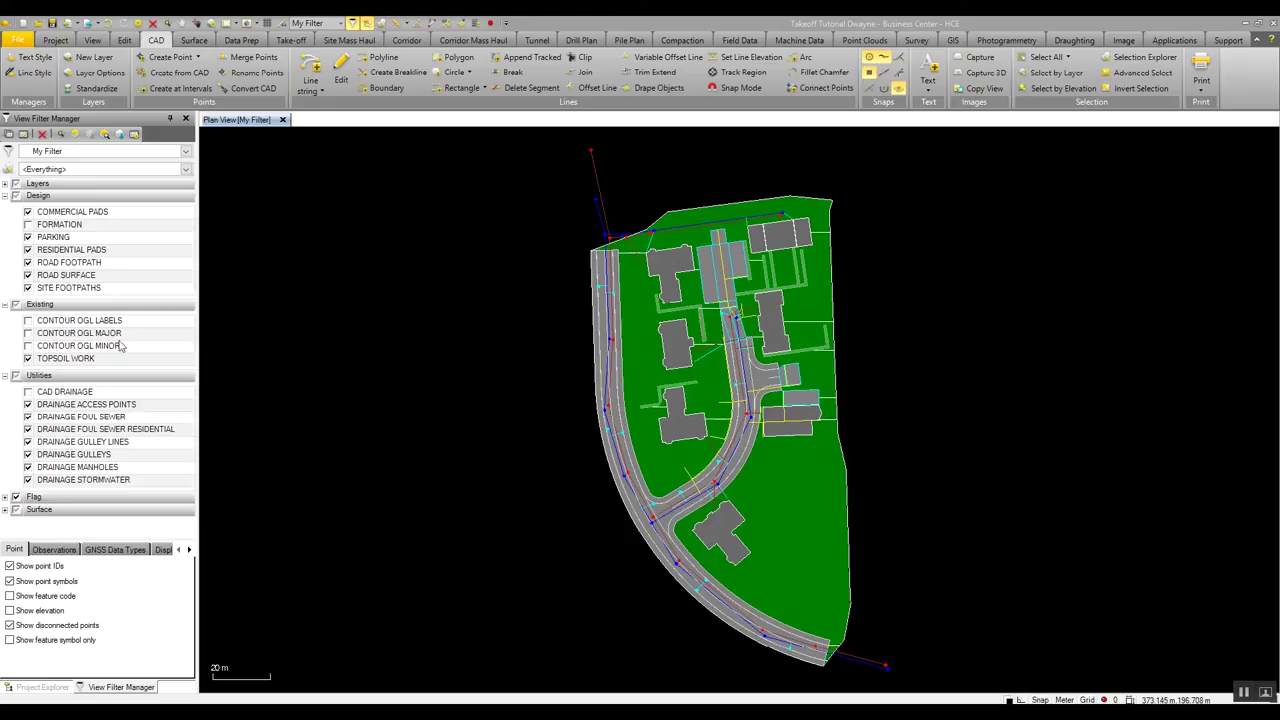
Step: Check the remaining ungrouped layers and hide the Layers, Existing and Utilities groups in the view filter
click(6, 184)
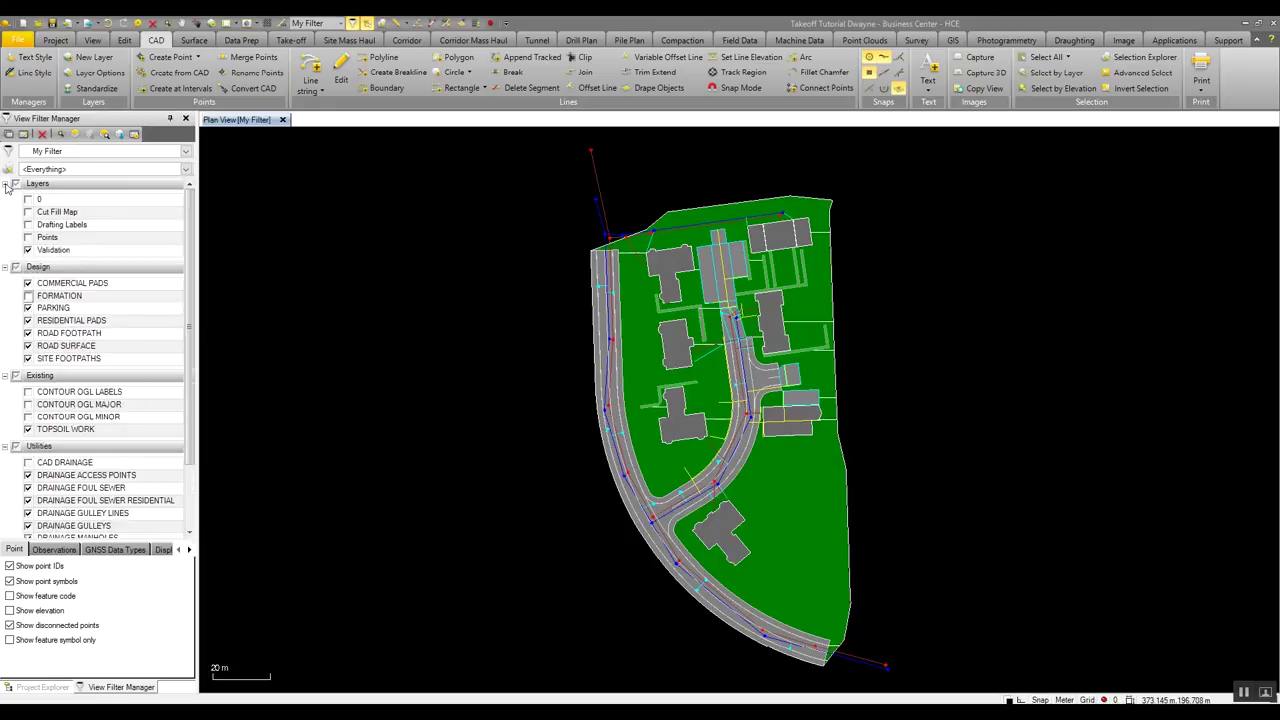
click(6, 184)
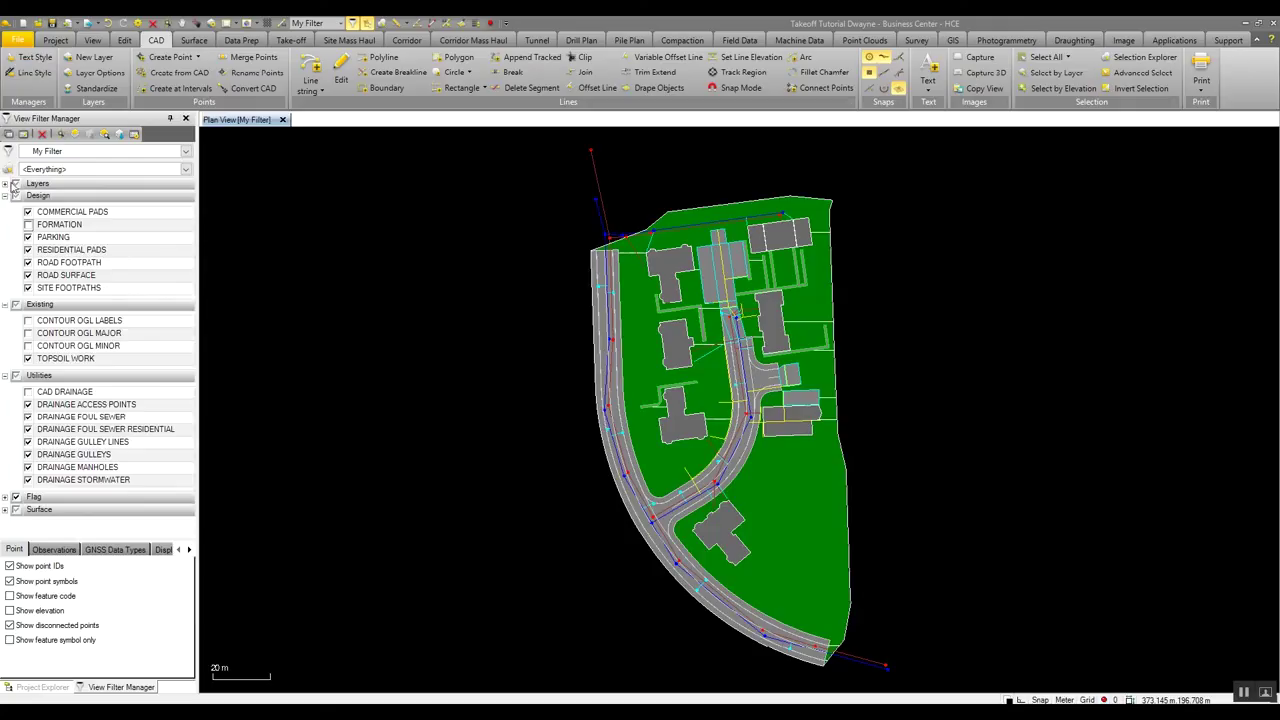
click(16, 184)
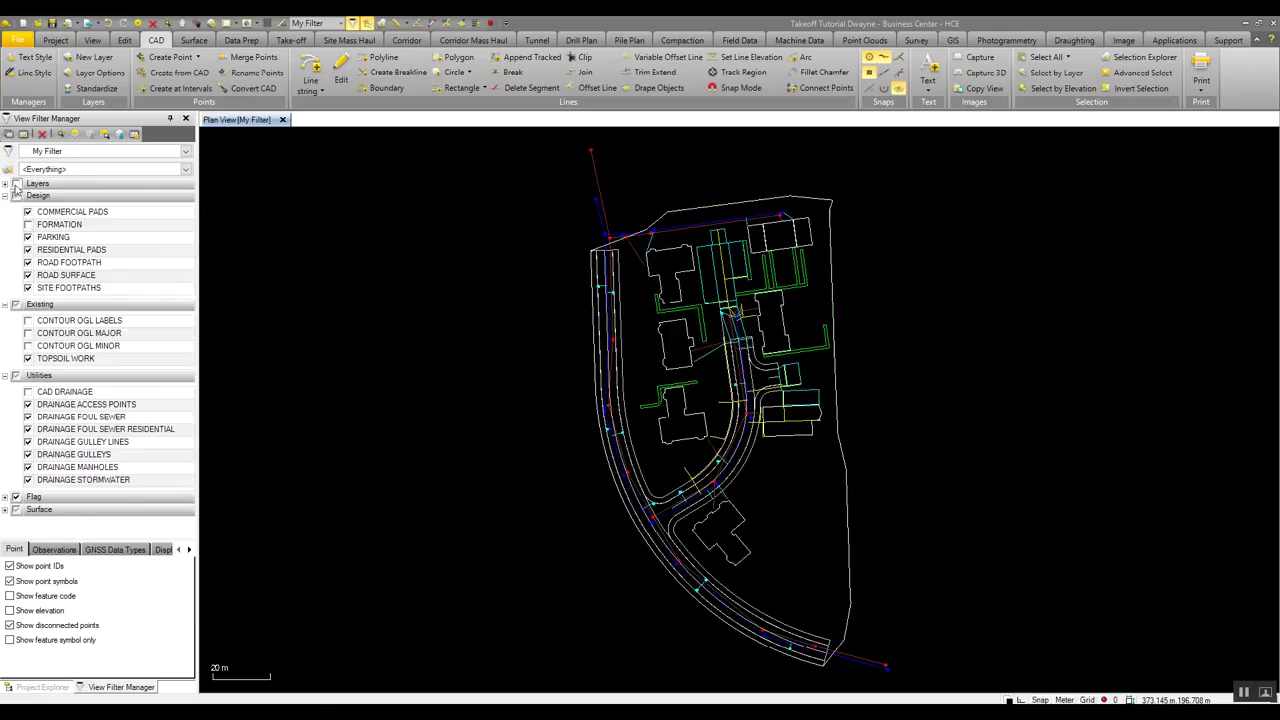
click(16, 305)
click(16, 376)
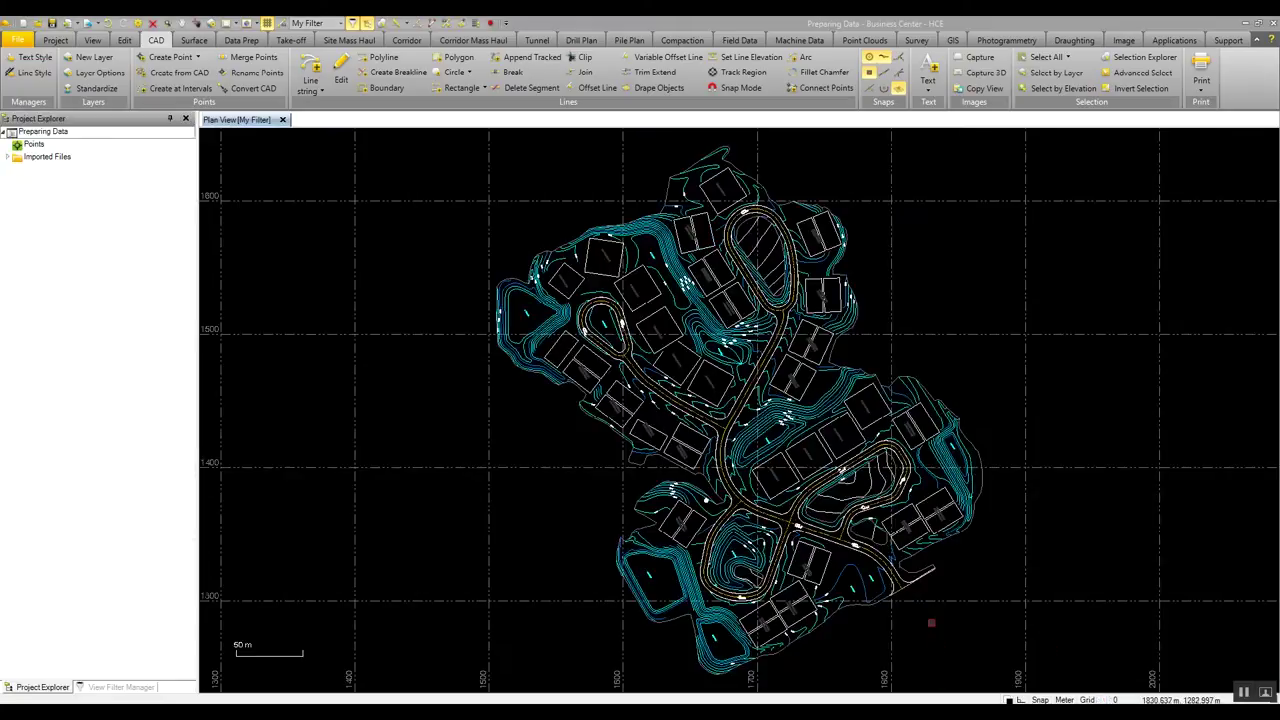
Step: In the Preparing Data plan, move the short northwest edge line of the FFE=374.14 pad about 5 m southeast by its midpoint
scroll(620, 386, up, 8)
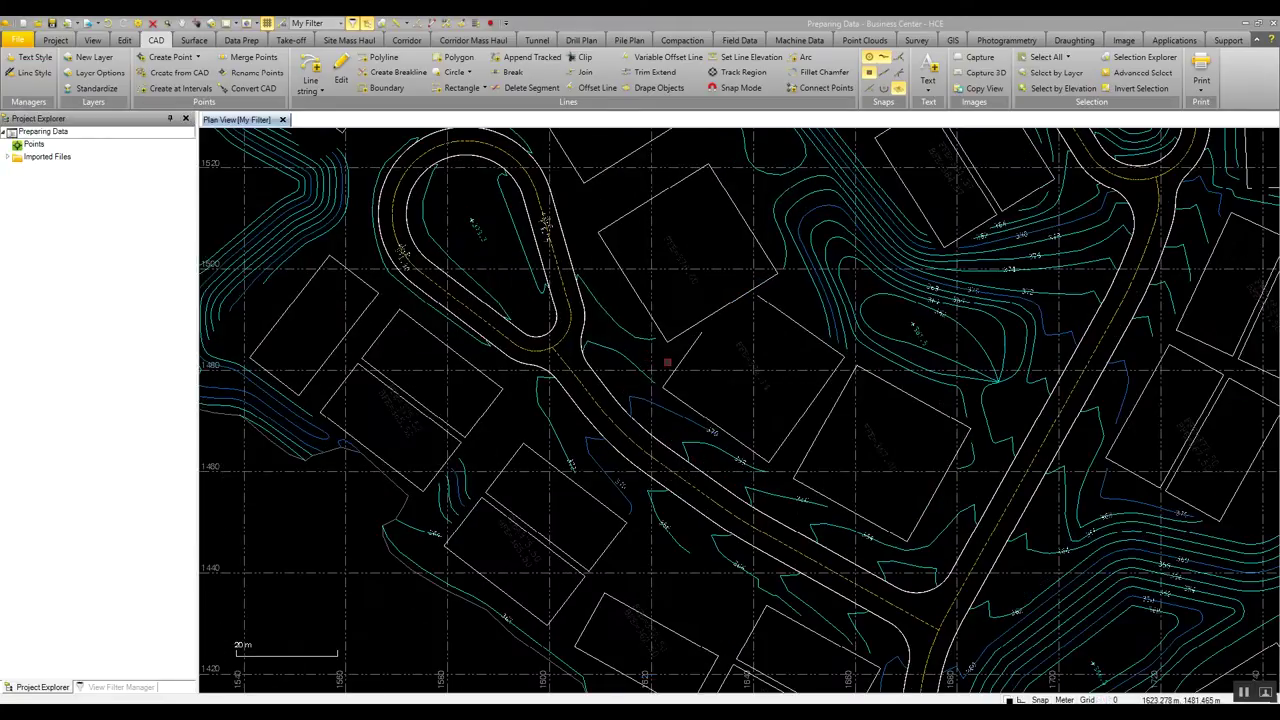
click(708, 350)
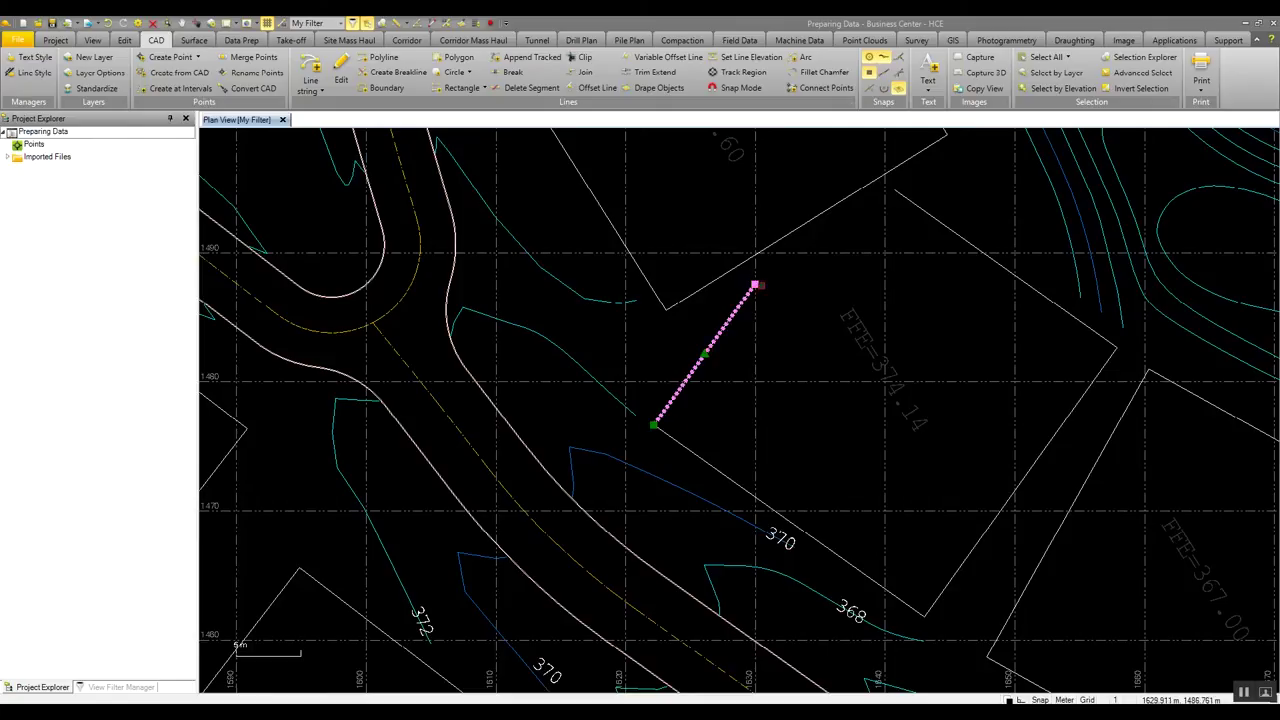
drag(706, 355, 757, 390)
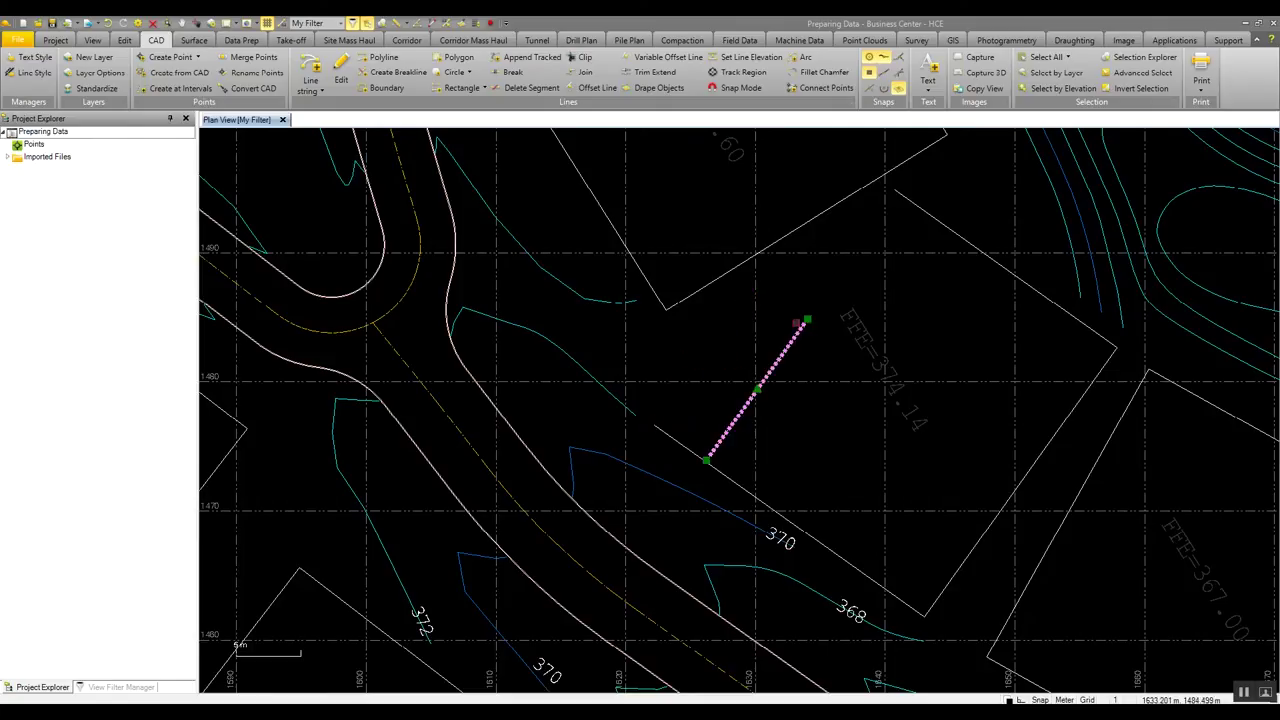
Step: Try swinging the northeast end of the FFE=374.14 pad's shifted edge line west, and undo both this and the previous move
drag(807, 320, 714, 310)
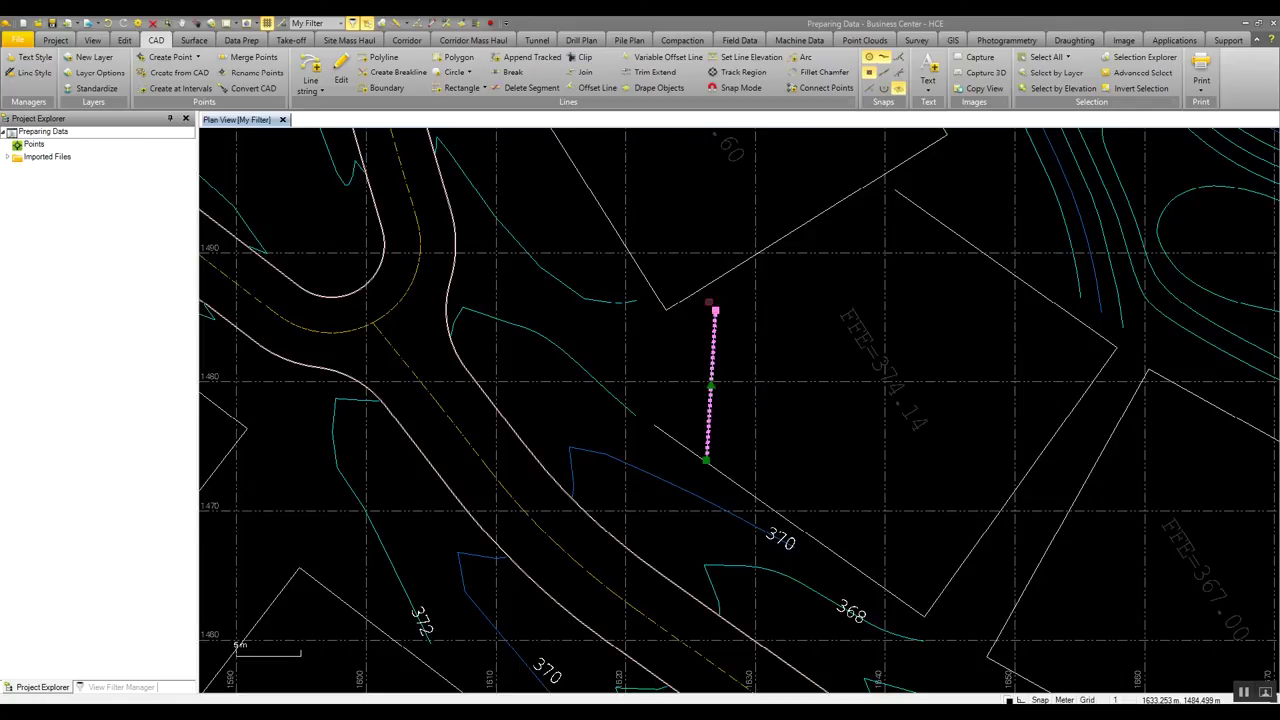
click(108, 23)
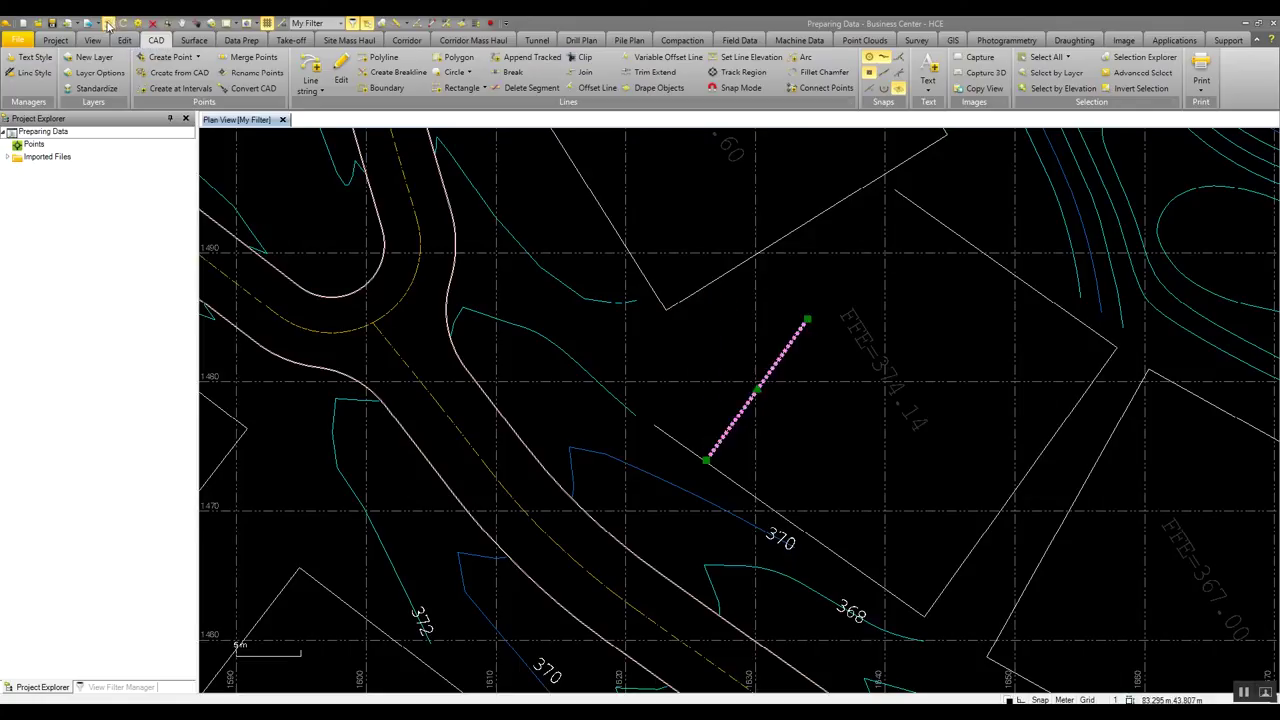
click(108, 23)
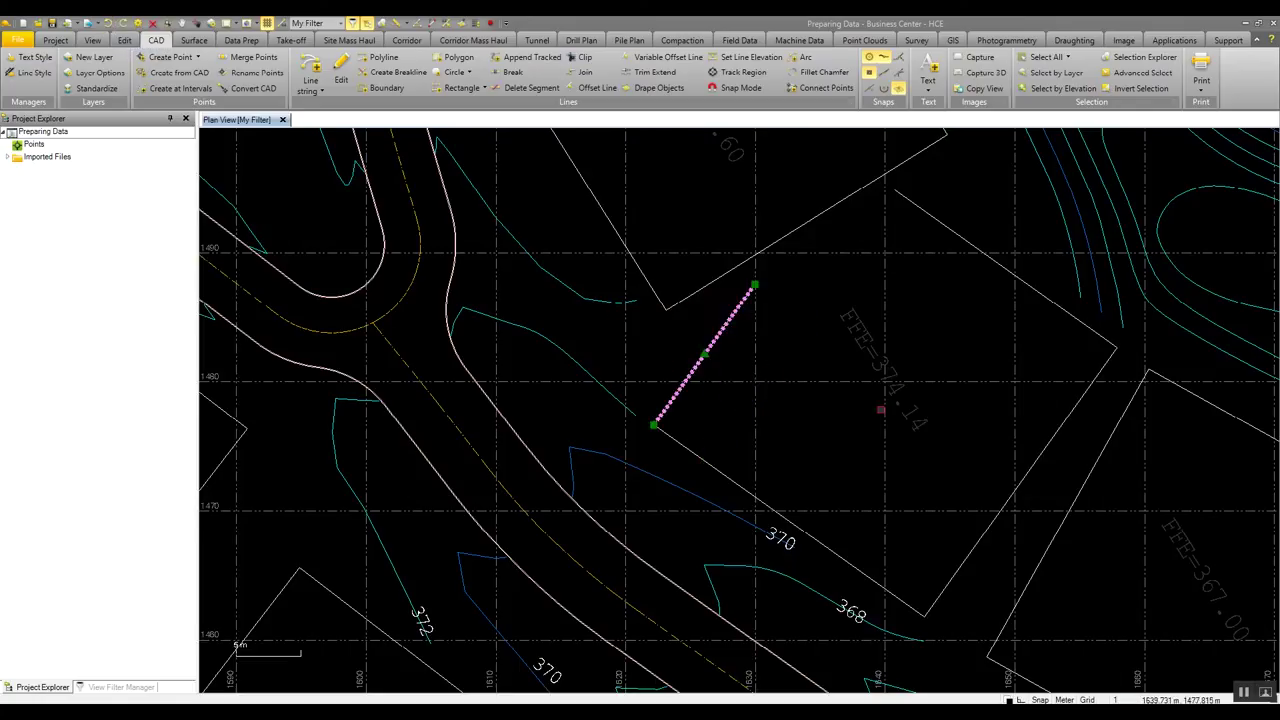
Step: Rotate the FFE=374.14 text counter-clockwise by its rotation grip so it runs roughly parallel to the pad's northeast edge
click(888, 386)
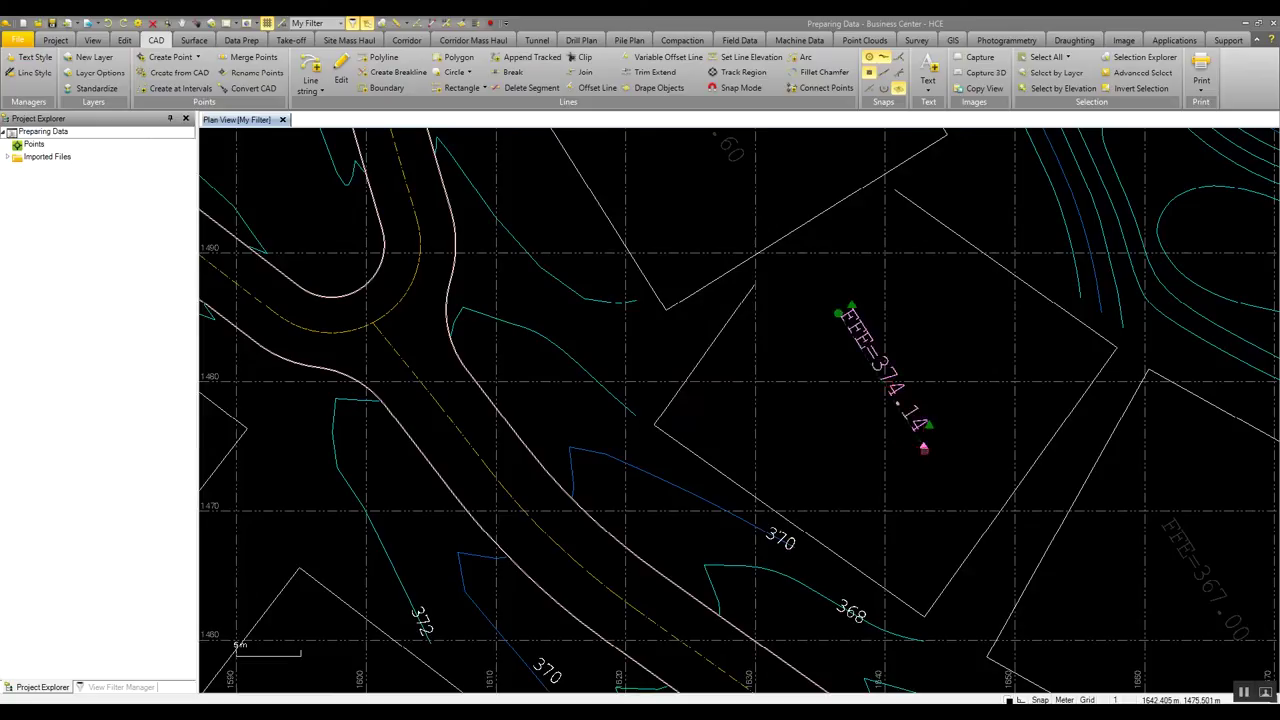
click(923, 445)
click(948, 410)
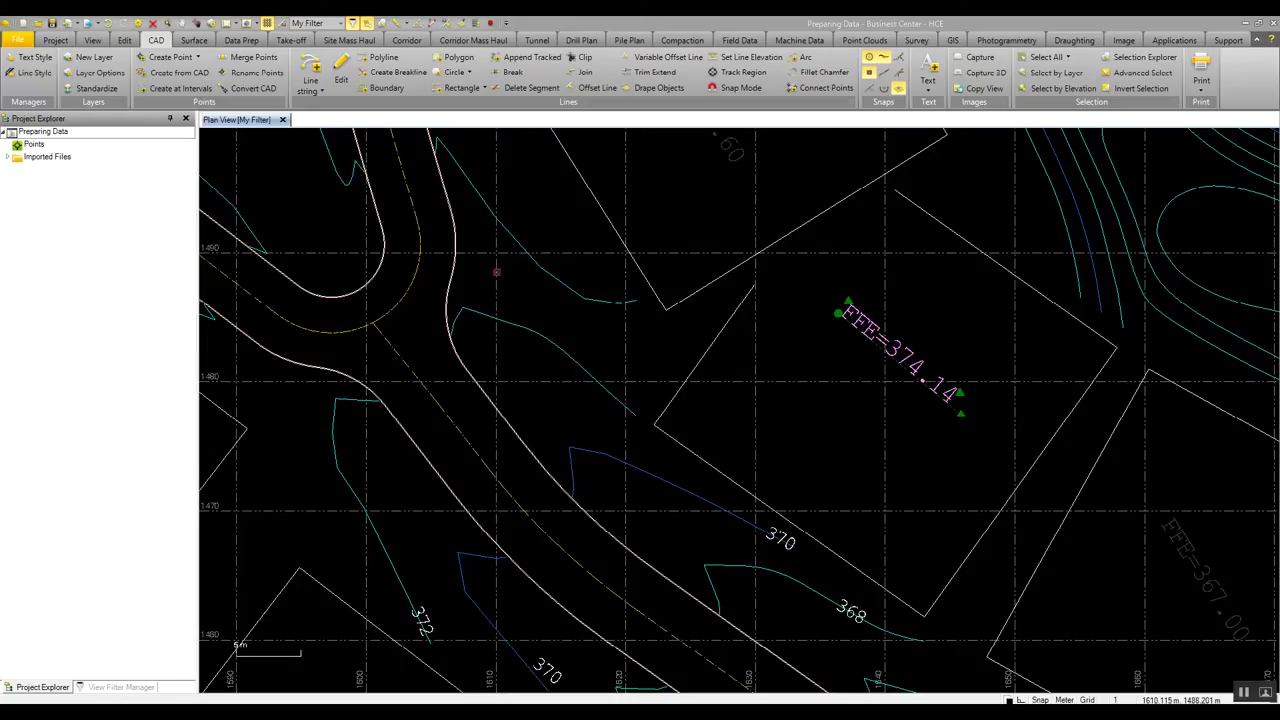
click(451, 76)
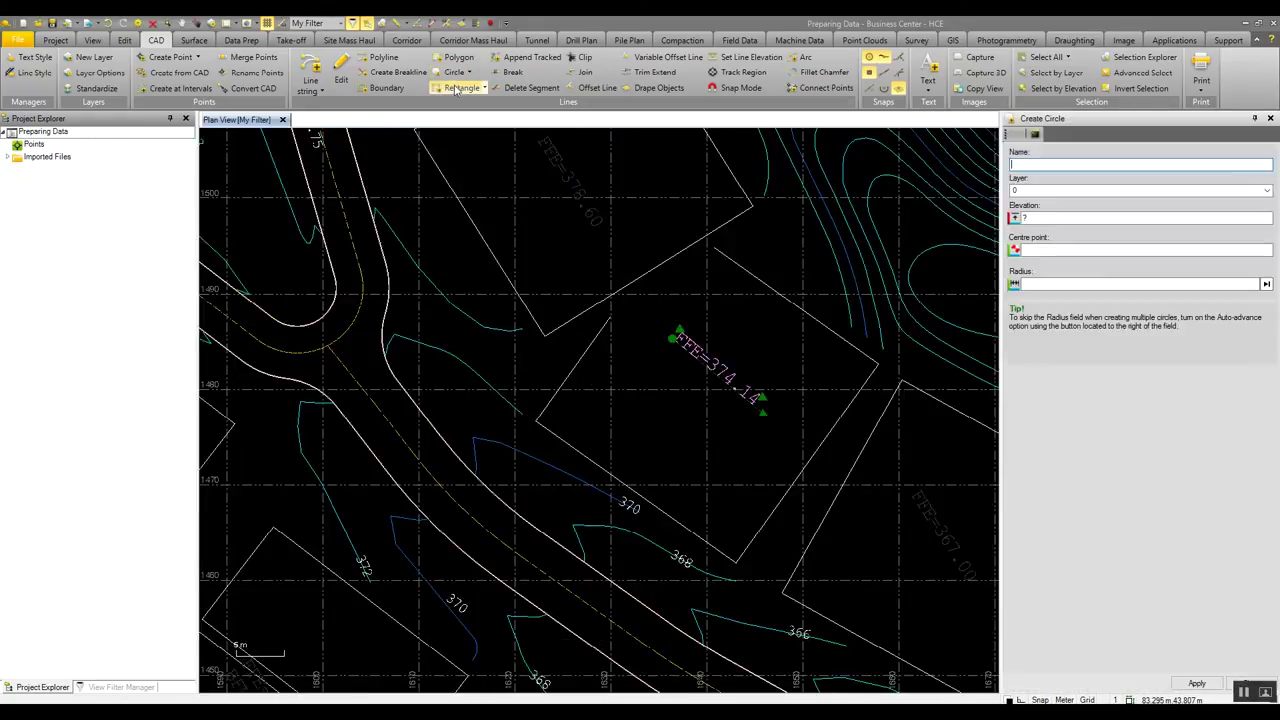
click(458, 88)
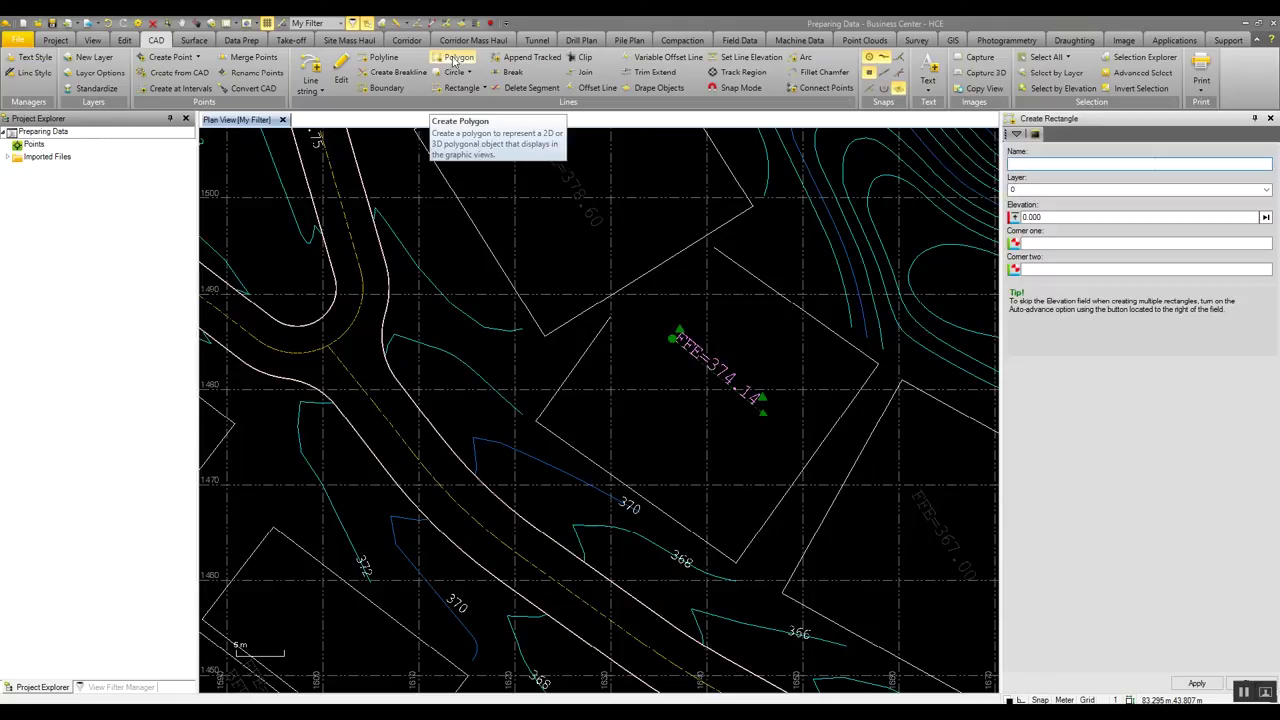
Step: Try a One Distance chamfer of 10.000 with trimming between the northwest and northeast edge lines of the FFE=374.14 pad
click(823, 74)
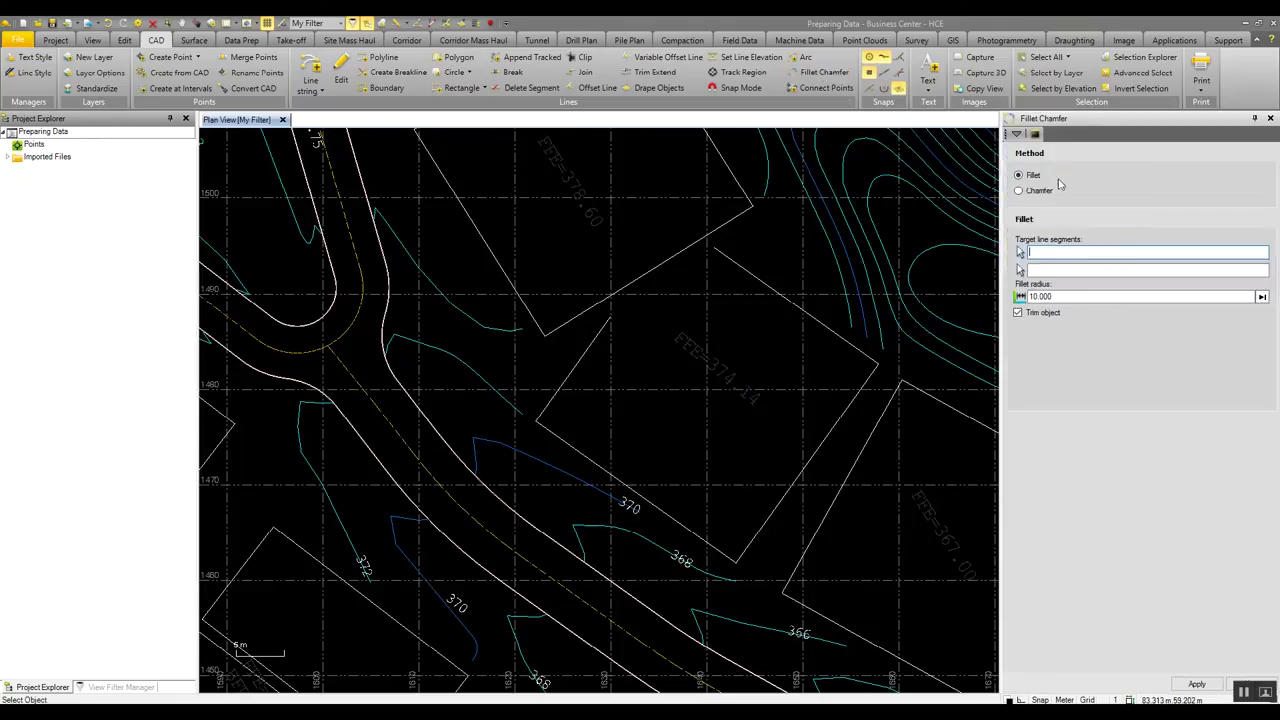
click(1019, 190)
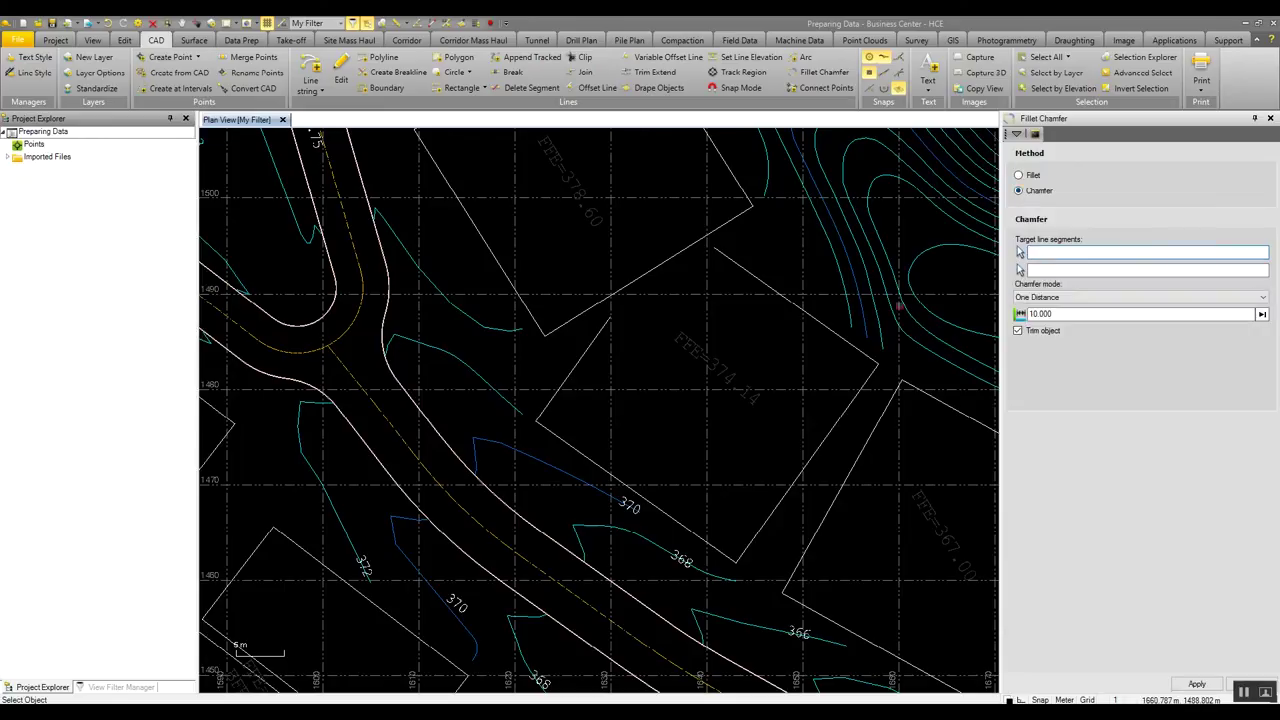
click(607, 321)
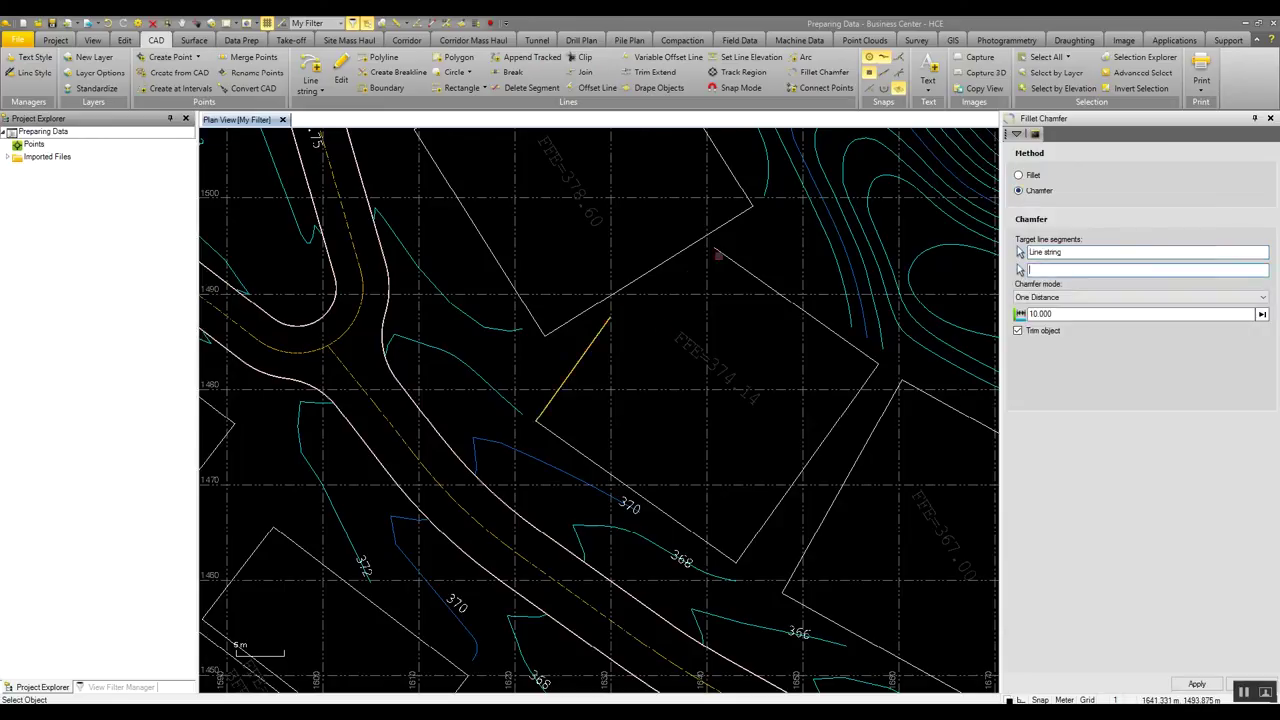
click(735, 280)
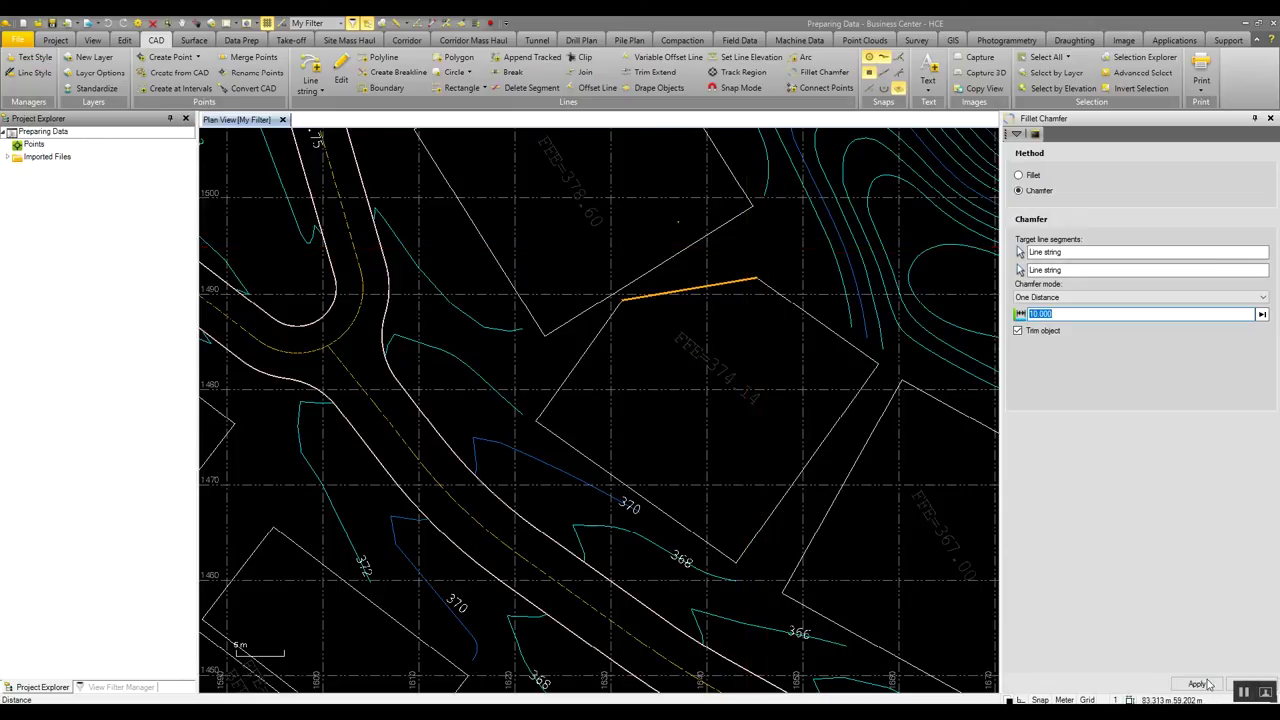
click(1238, 697)
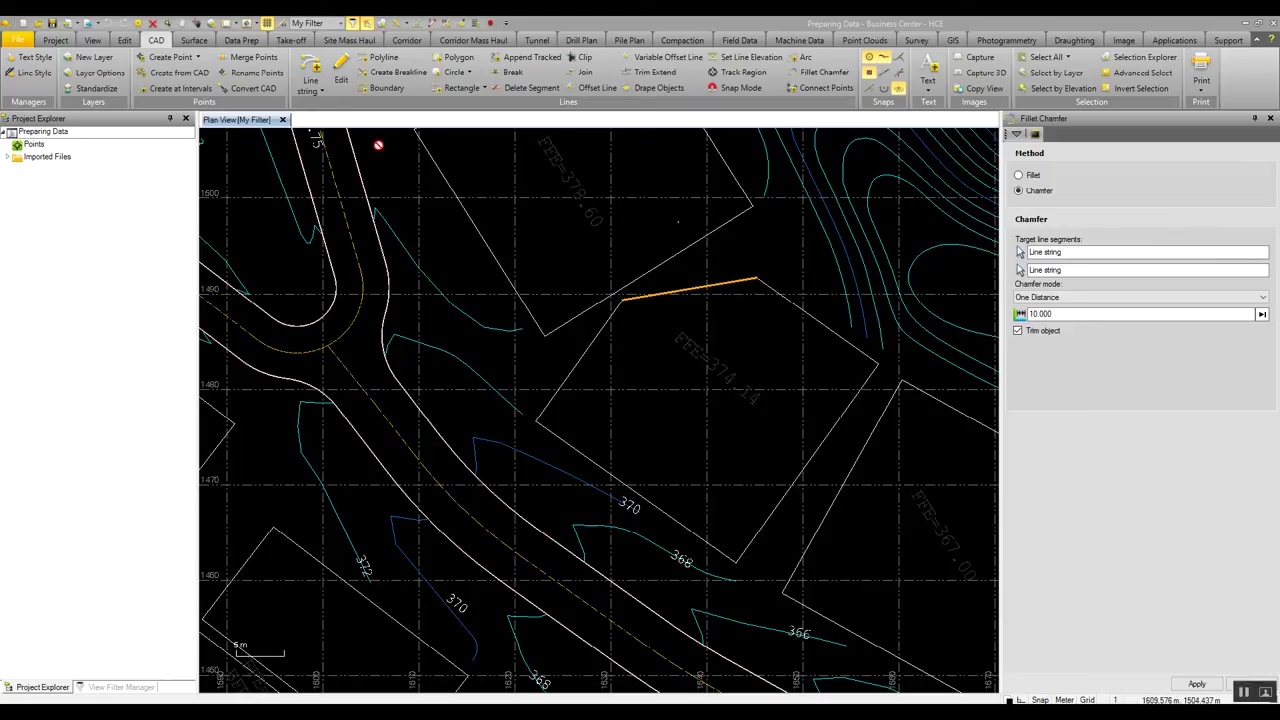
Step: Start a new point and review the object snap and ortho snap options for its coordinates in the running snap mode settings
click(161, 58)
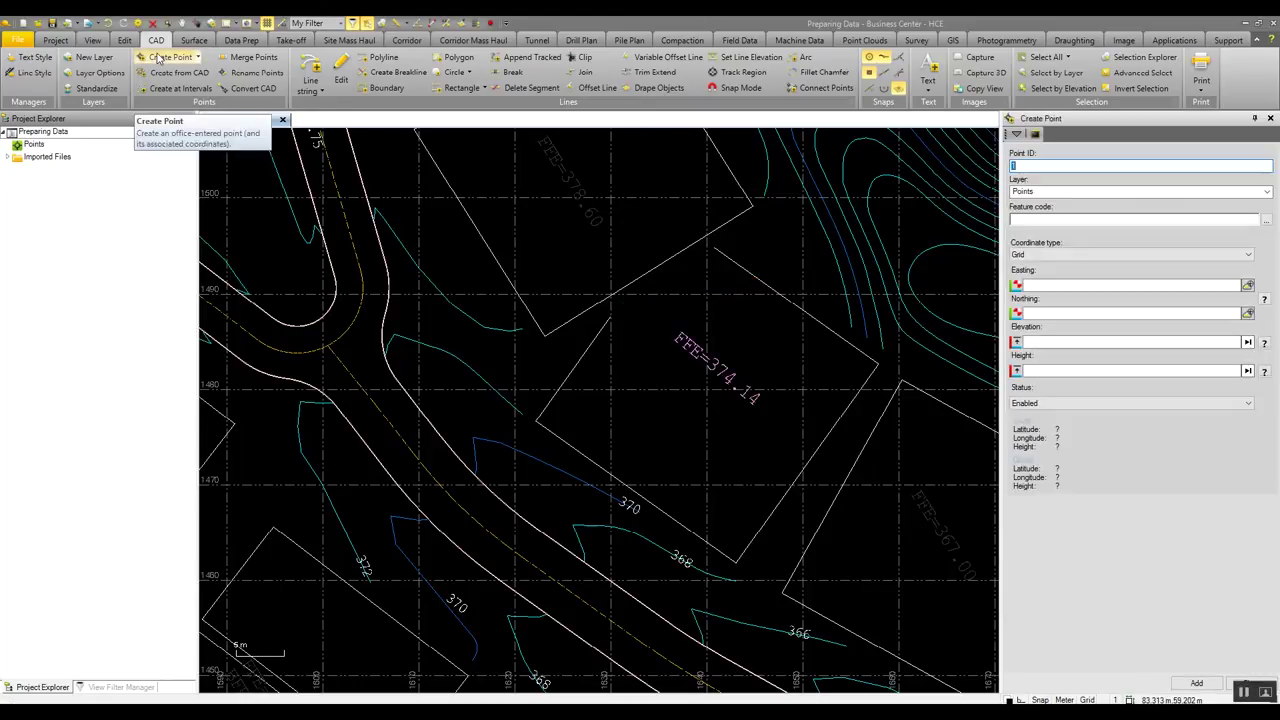
click(1093, 285)
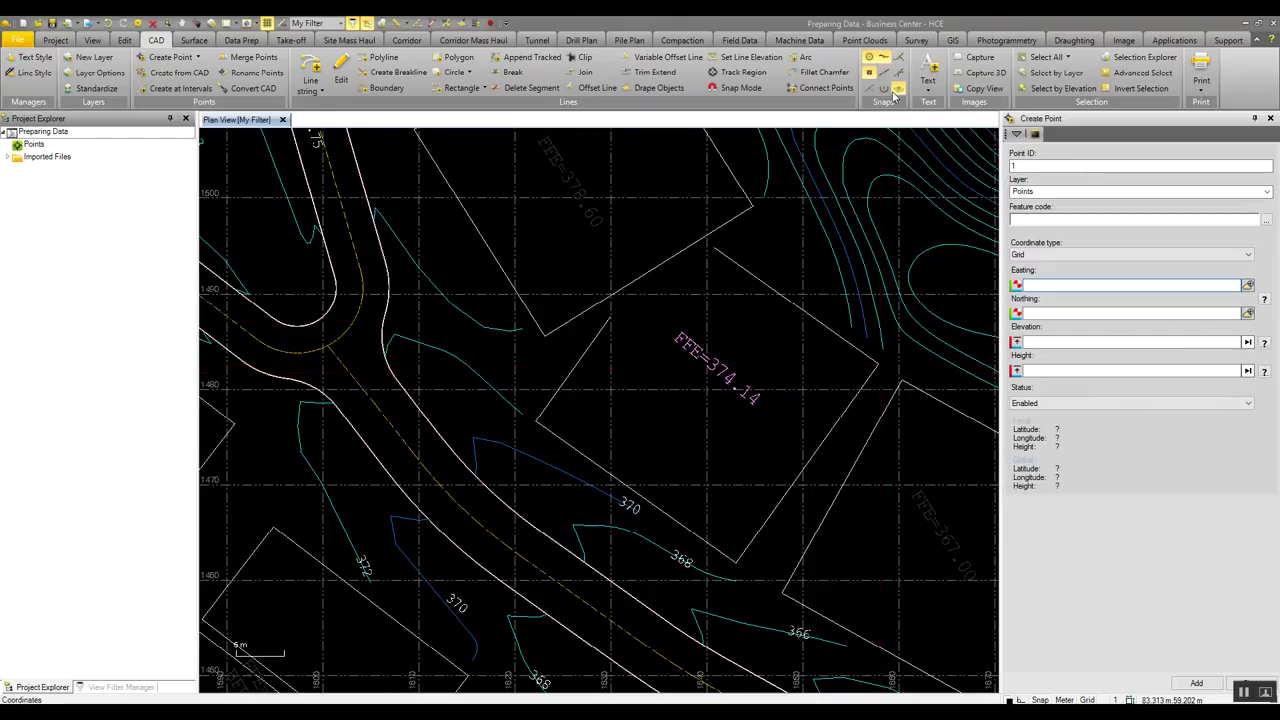
click(1040, 700)
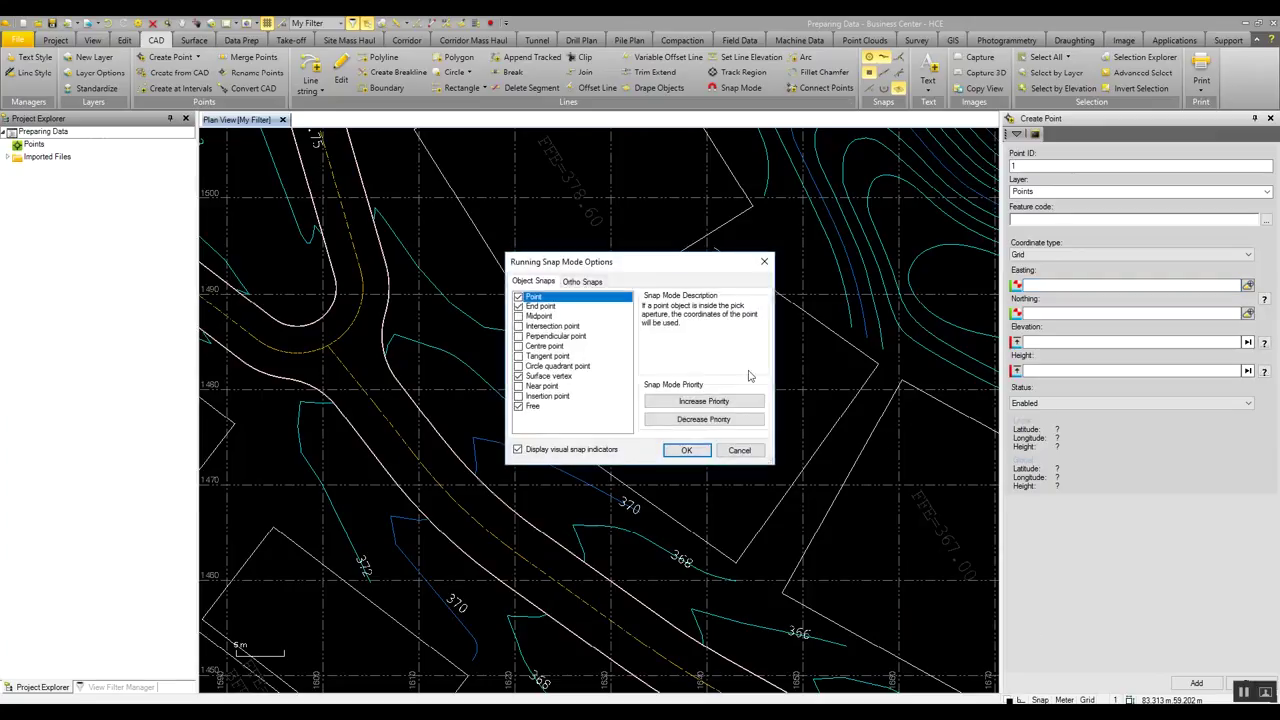
click(586, 283)
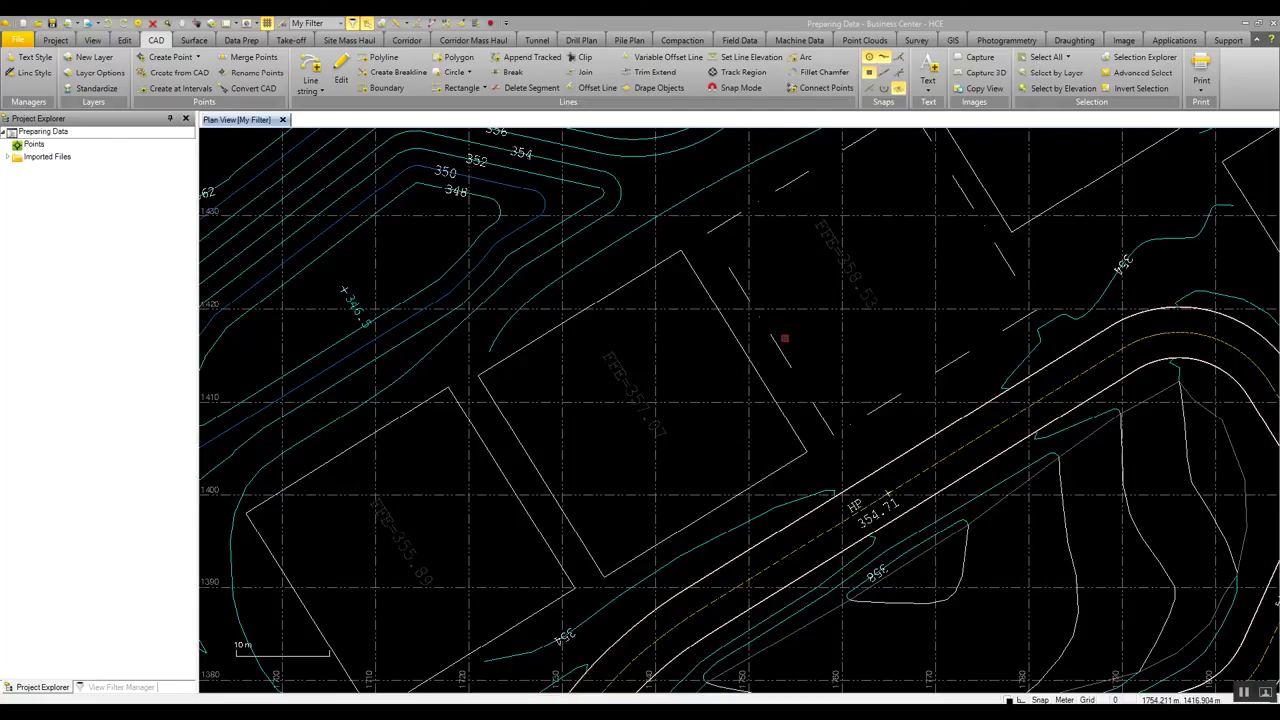
Step: Check the line style and layer properties of the dash-dot pad outline northeast of the FFE=357.07 pad
click(775, 341)
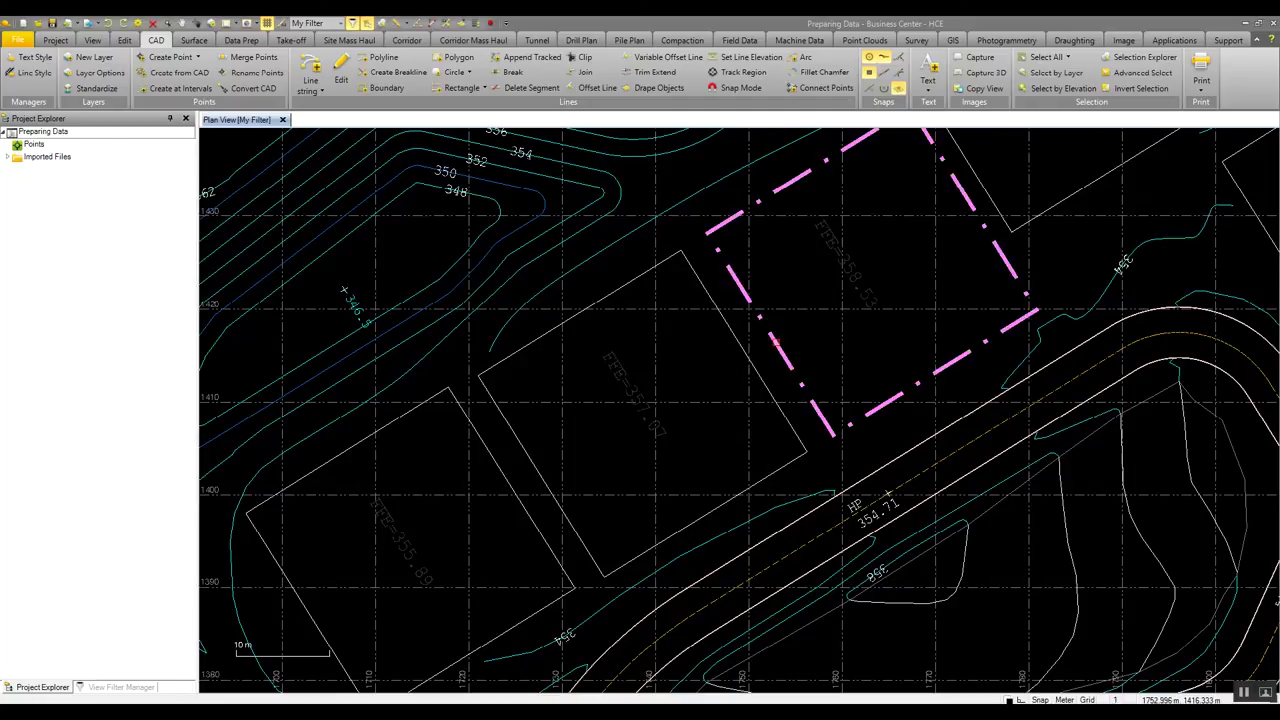
right_click(775, 341)
click(805, 446)
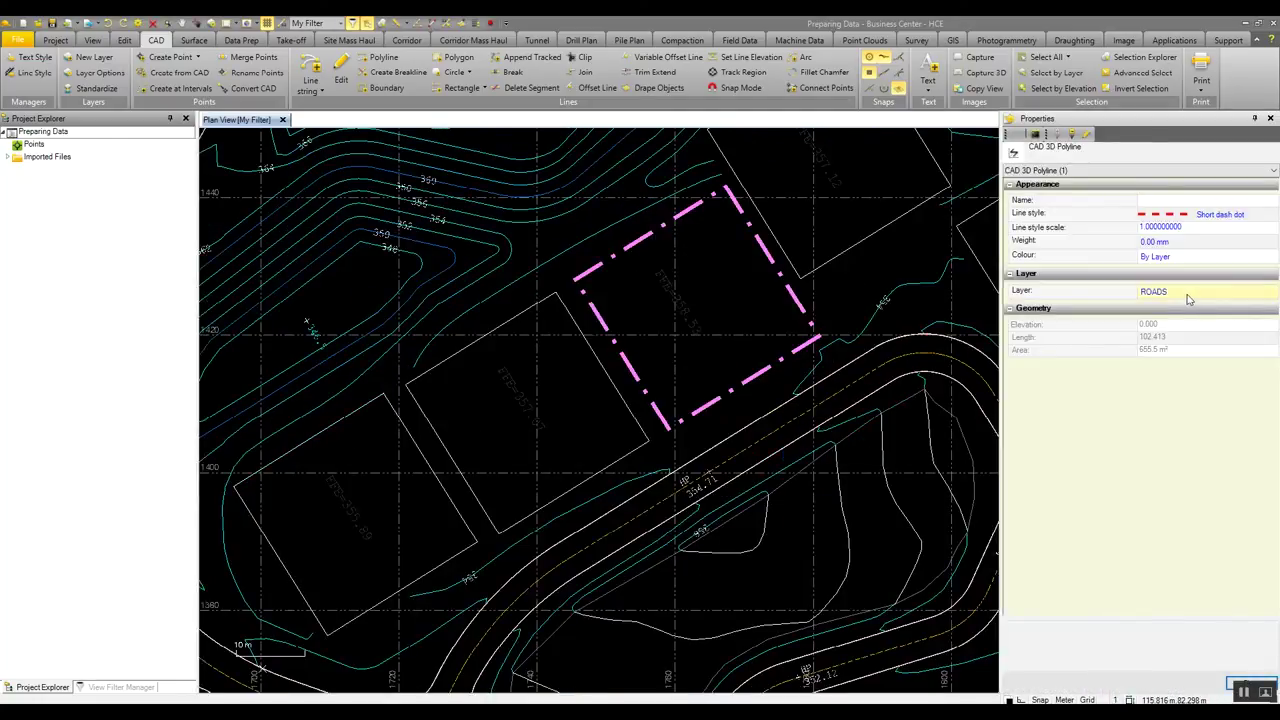
Step: Match all properties of the solid FFE=357.07 pad outline onto the neighbouring dash-dot pad outline, and close the command
click(573, 320)
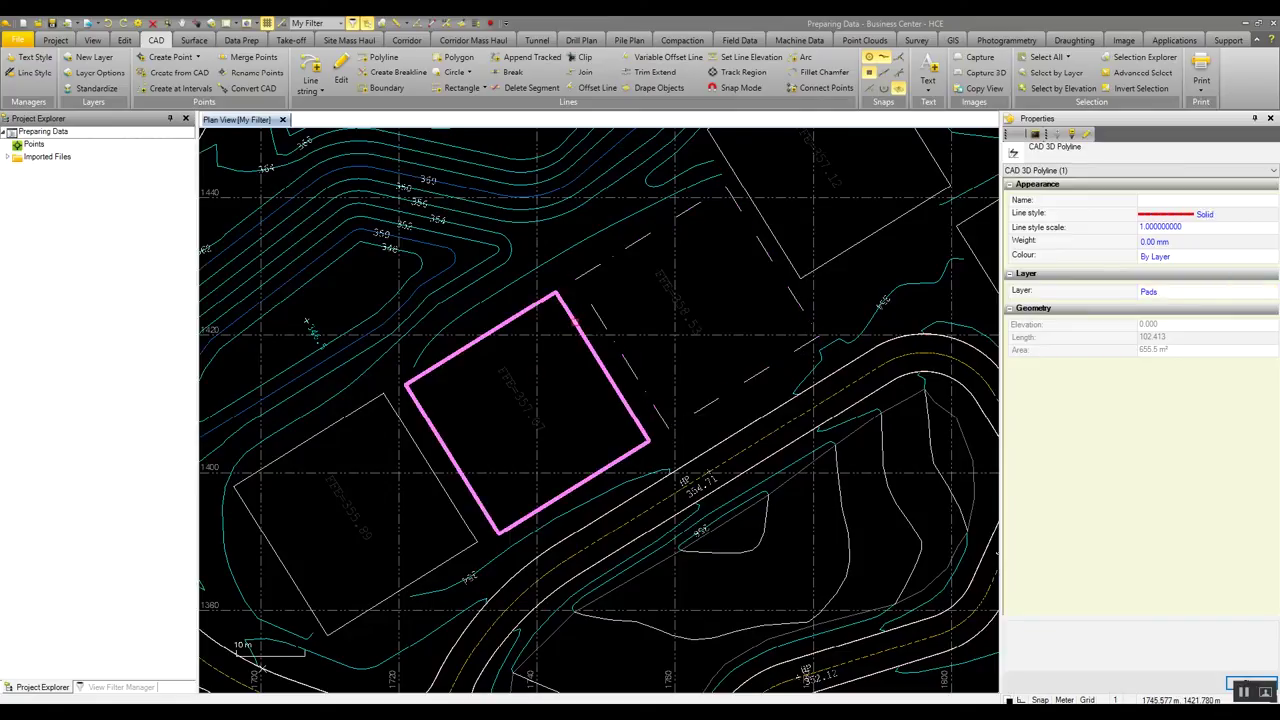
right_click(574, 322)
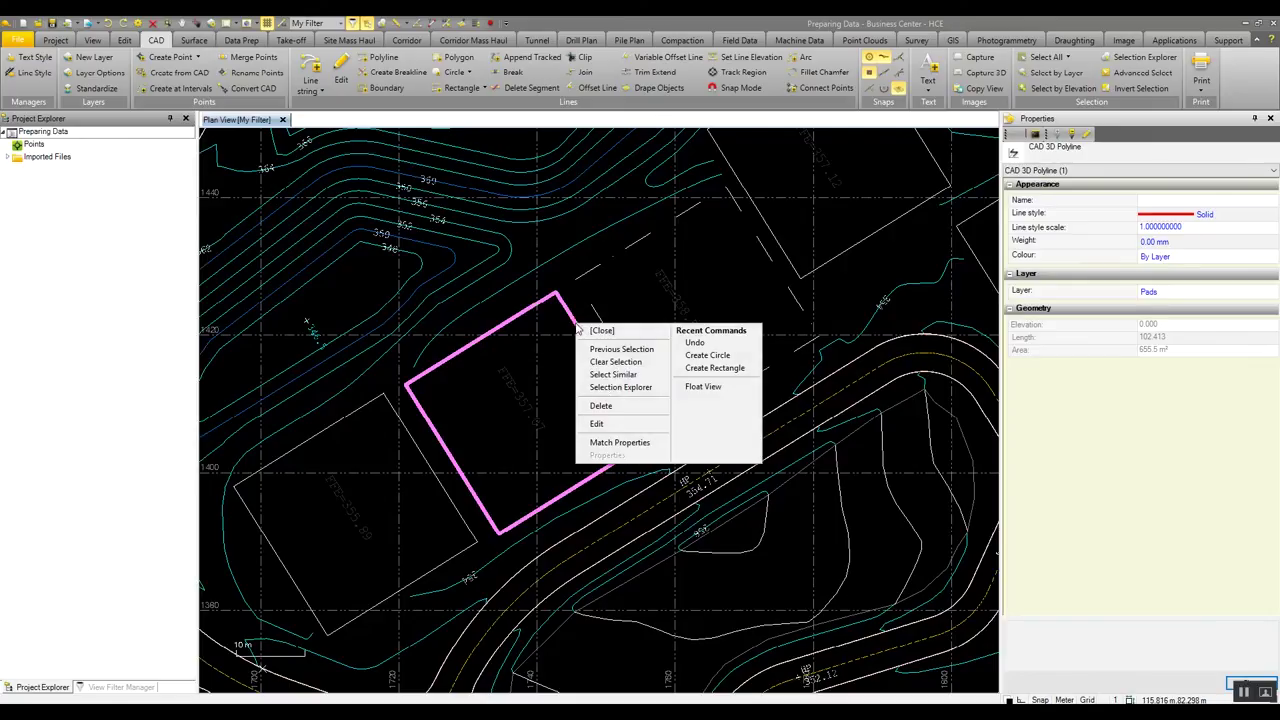
click(609, 447)
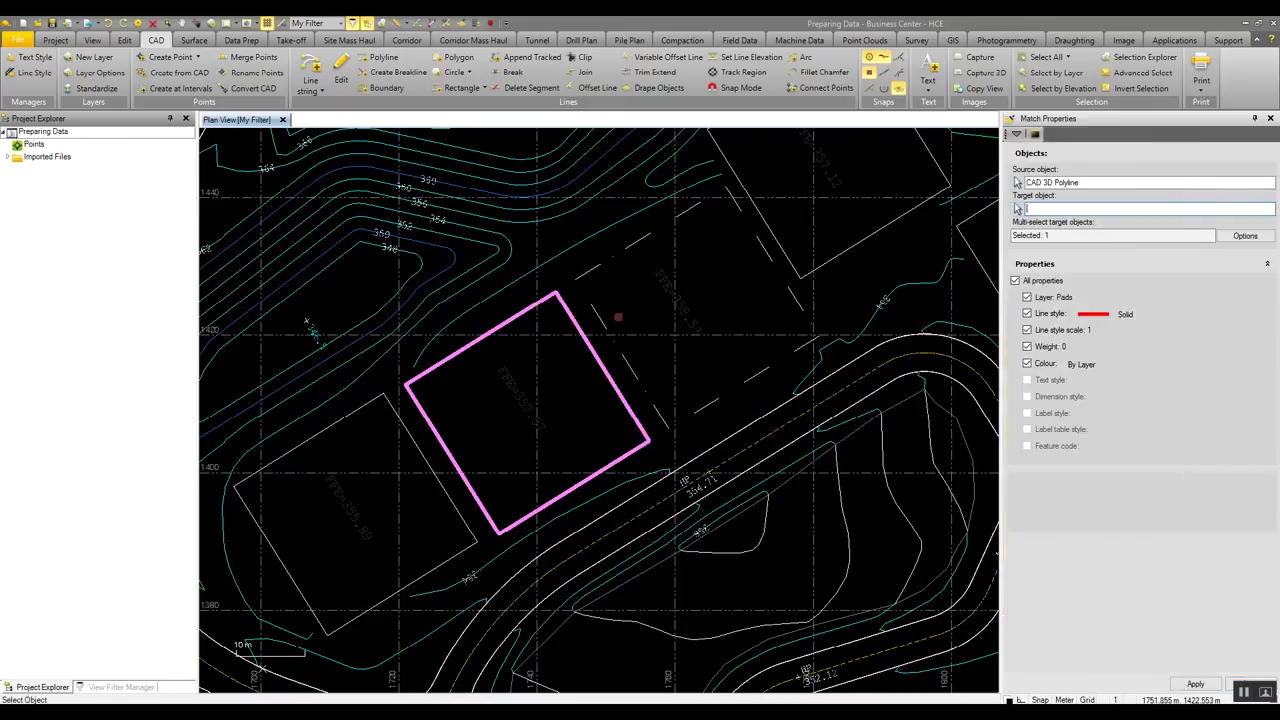
click(600, 318)
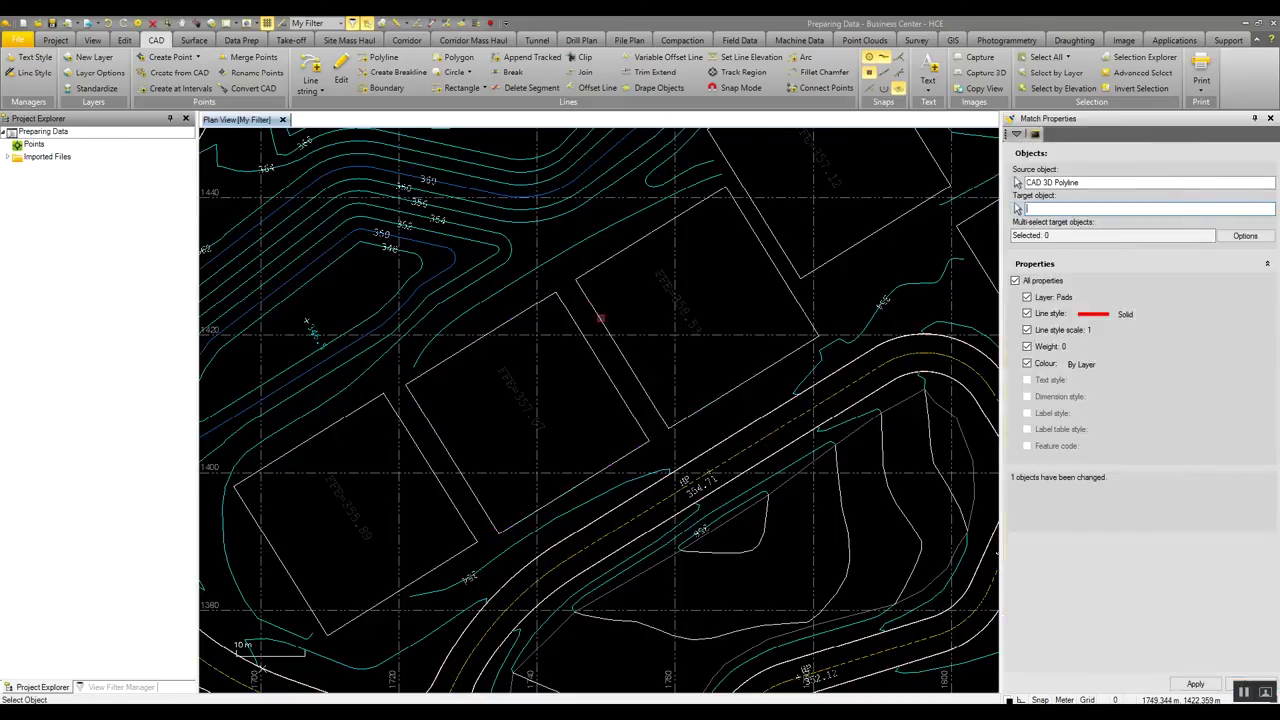
click(1270, 118)
Step: In the Unnamed road project, open the profile view of alignment 10000 from the plan
click(748, 298)
right_click(748, 298)
click(762, 411)
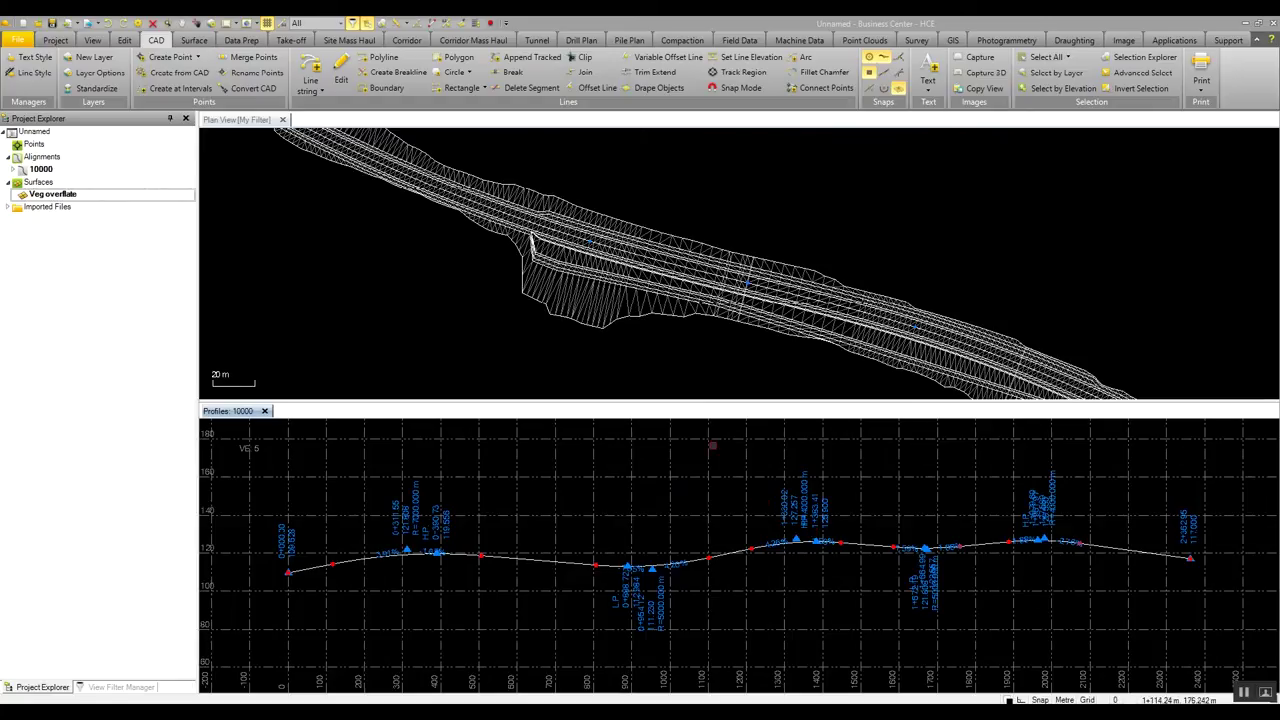
Step: Reshape the vertical alignment of 10000 in the profile by moving its sag intersection point near station 0+954 with its grip
click(726, 556)
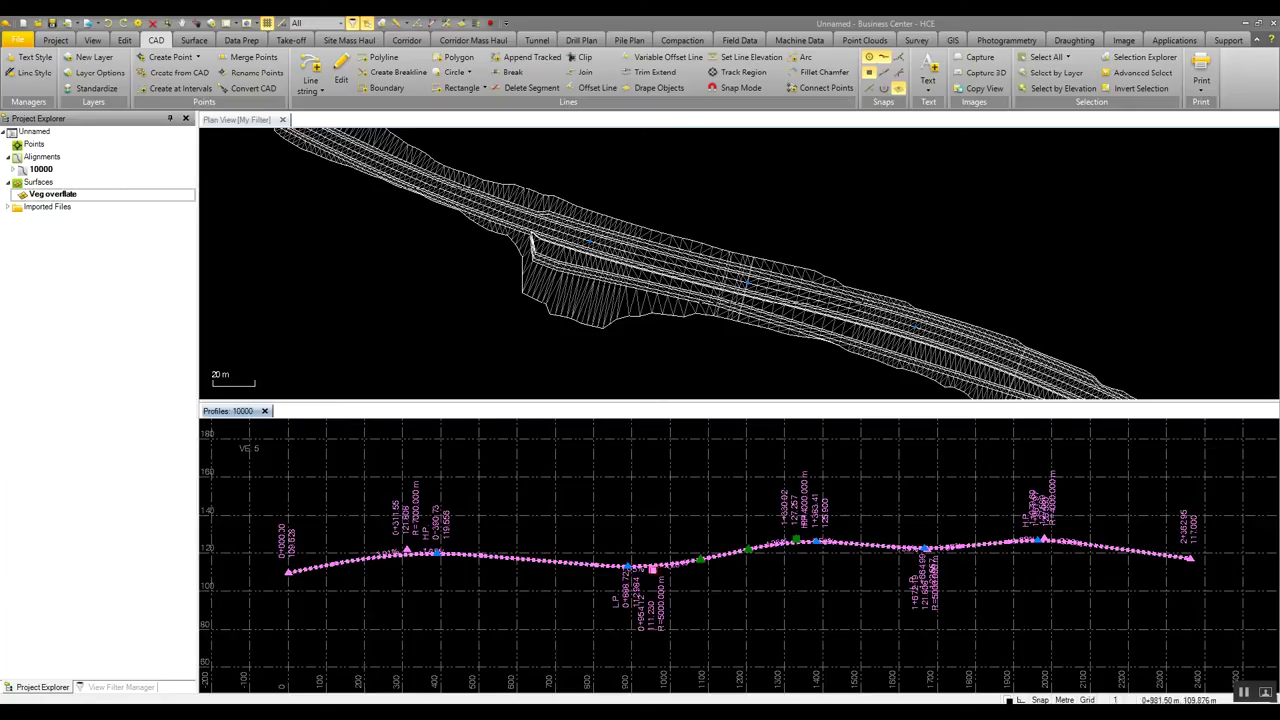
click(684, 557)
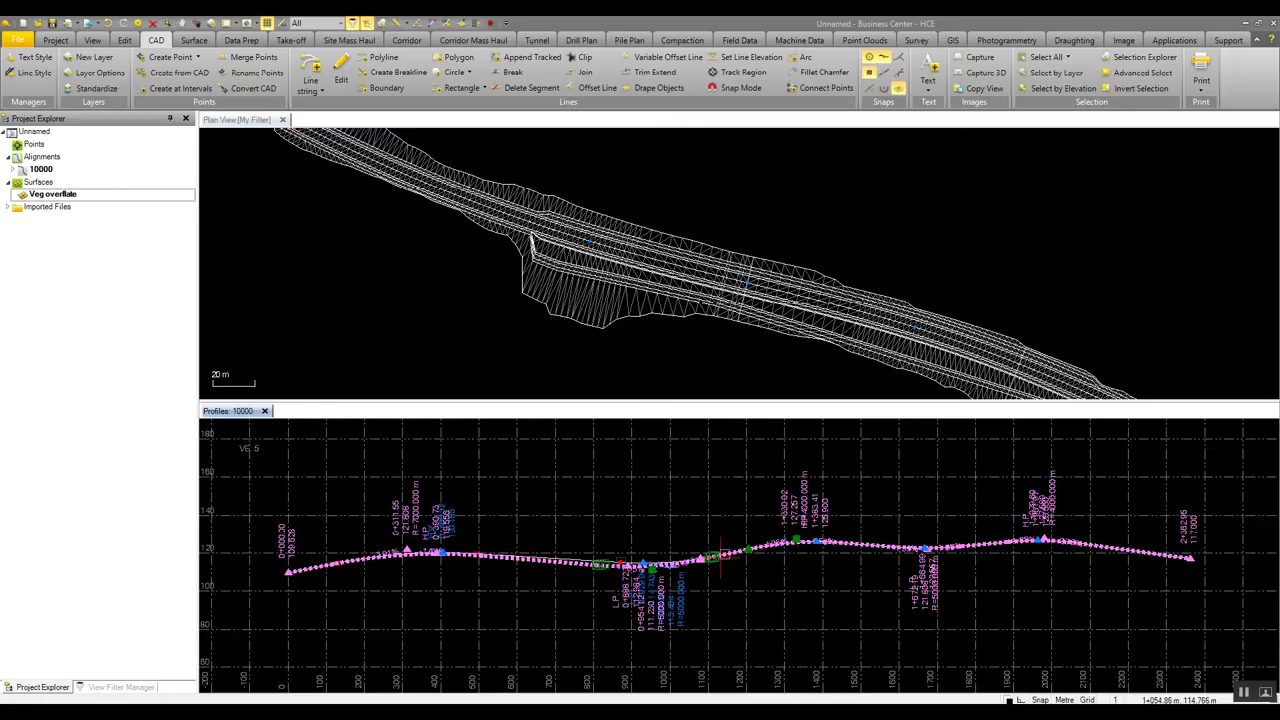
drag(710, 558, 603, 506)
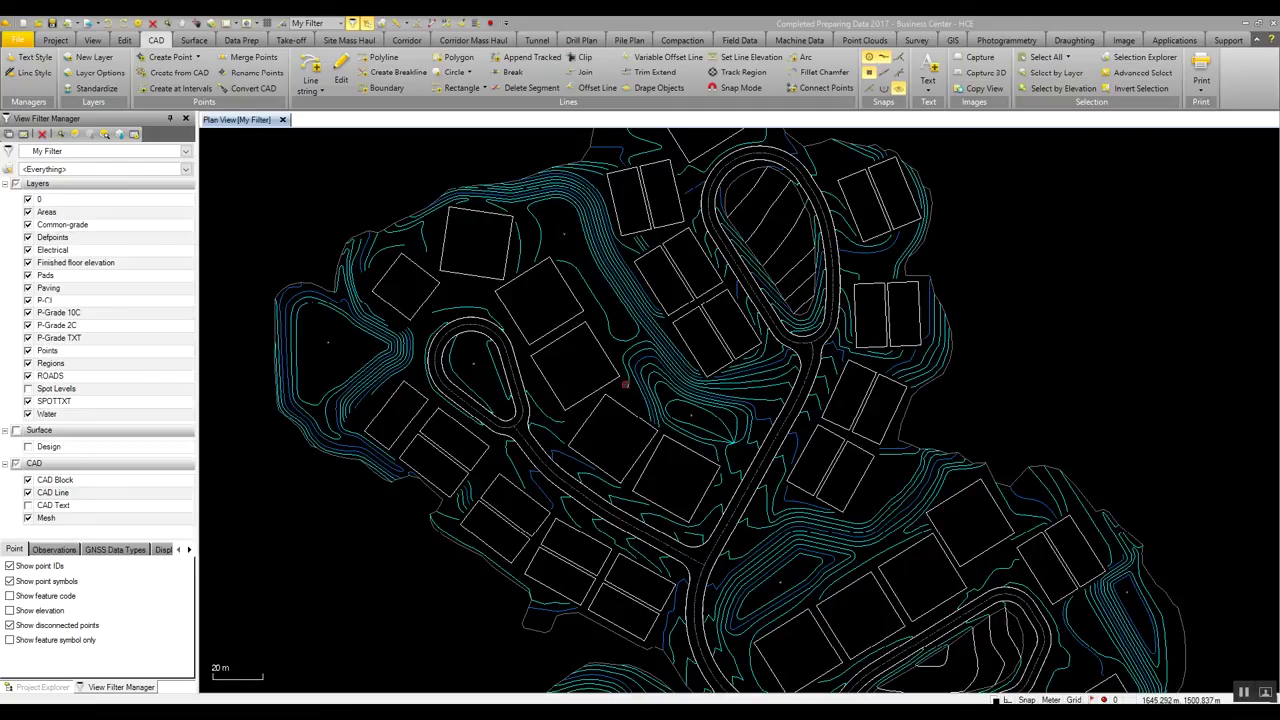
Step: In the Completed Preparing Data 2017 plan, create points from CAD at the northernmost pad outline's segment end points, on the Points layer
middle_drag(627, 384, 551, 480)
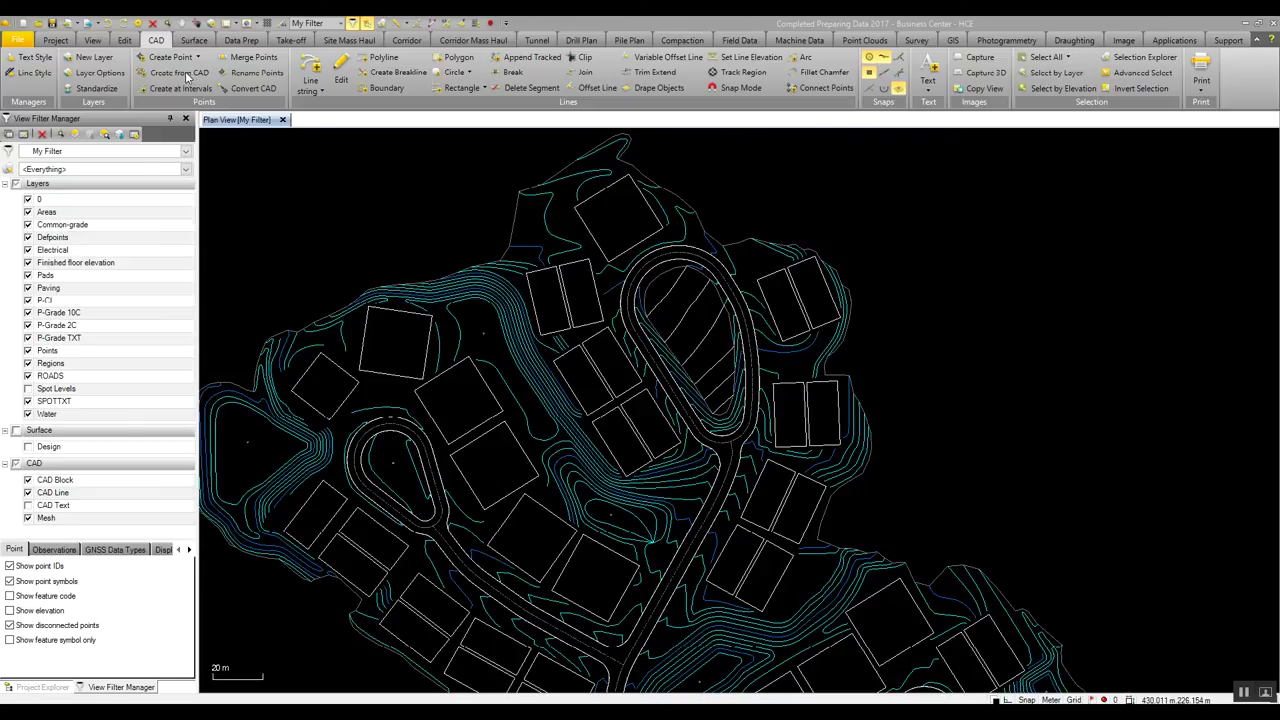
click(186, 75)
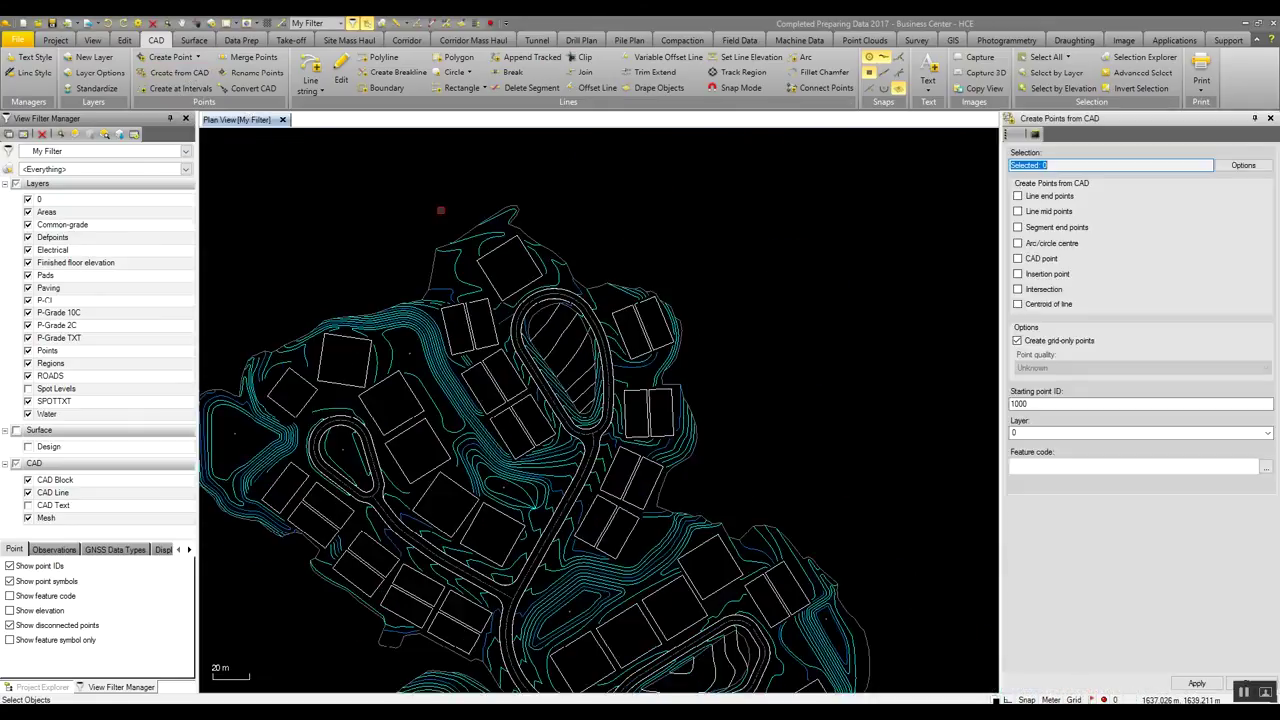
click(484, 274)
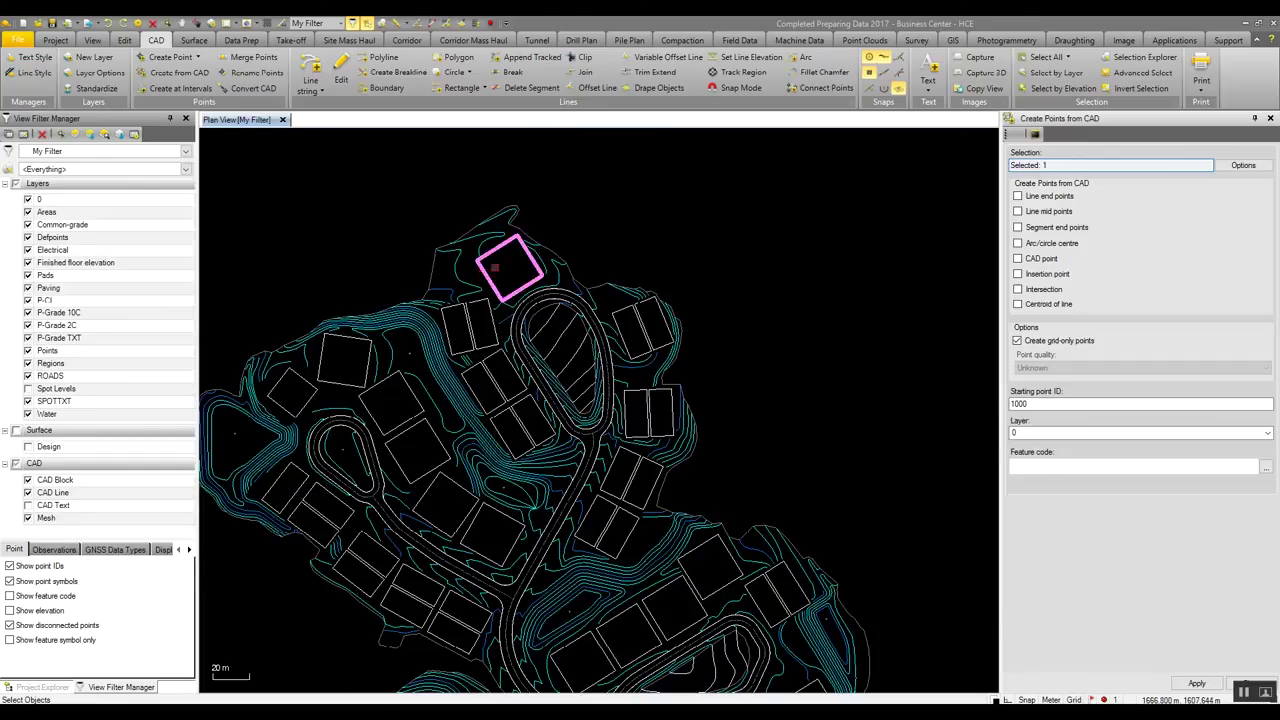
scroll(494, 268, up, 3)
middle_drag(494, 266, 531, 346)
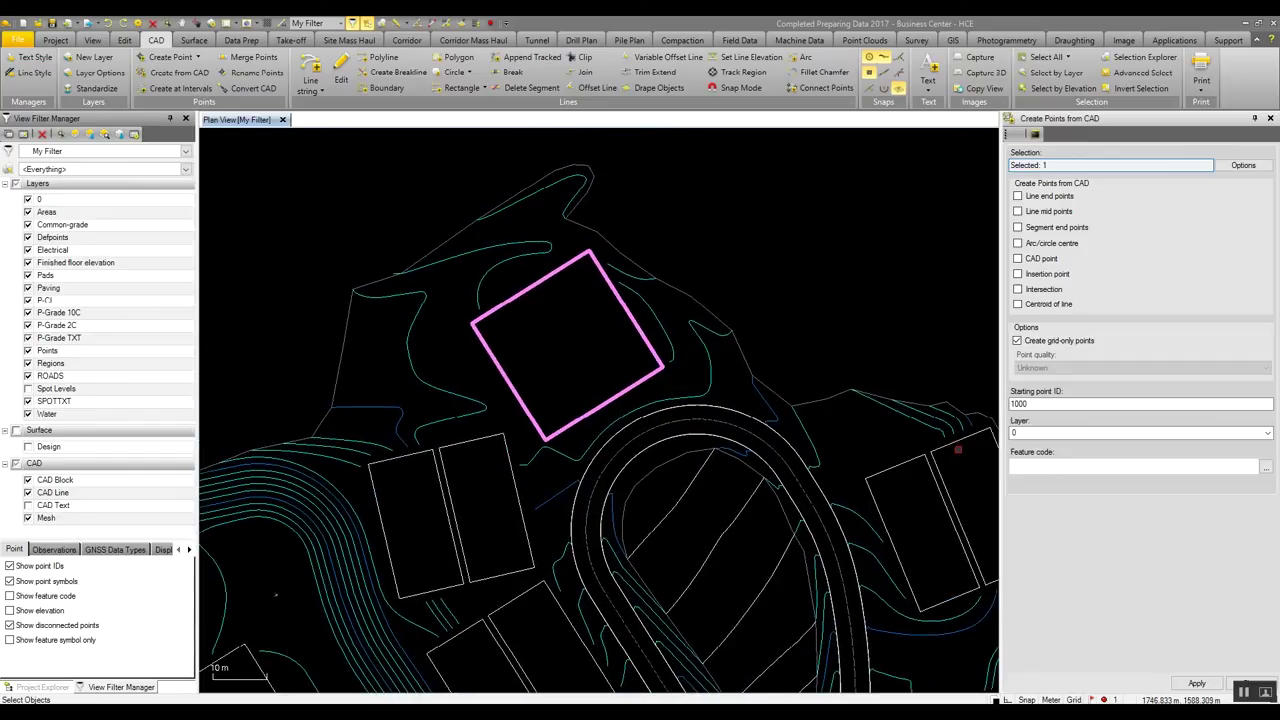
click(1110, 436)
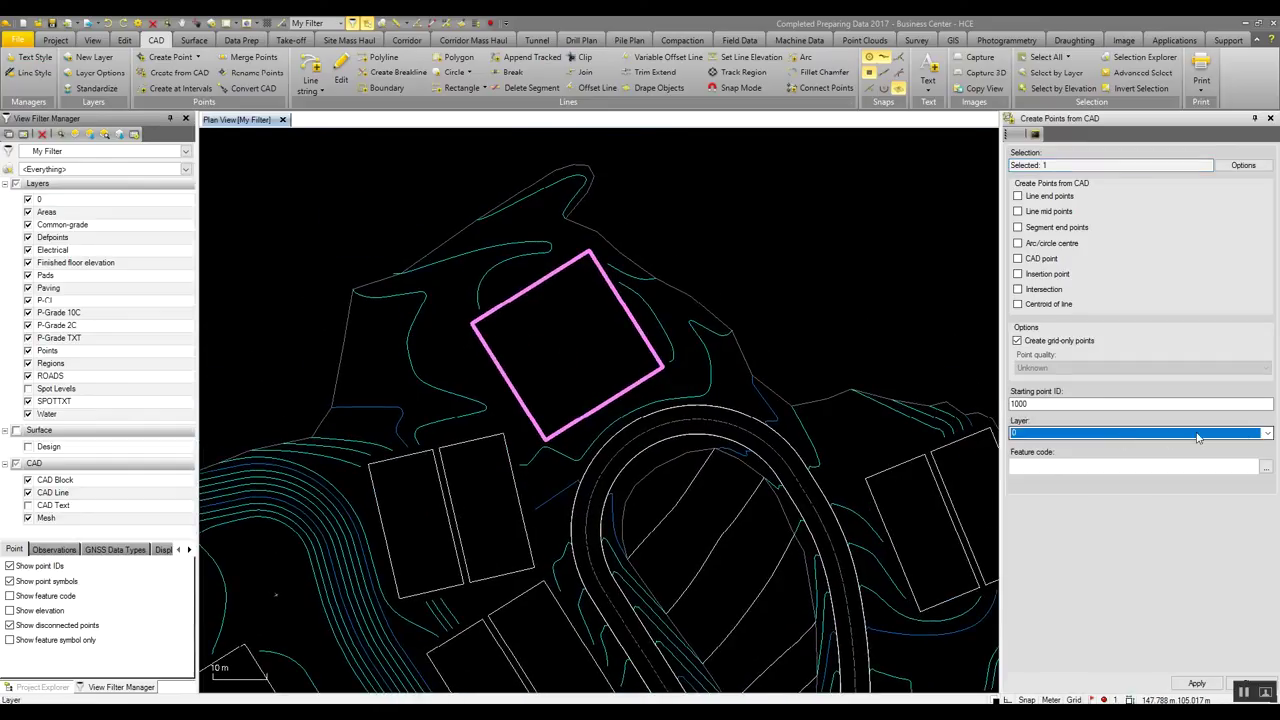
click(1240, 437)
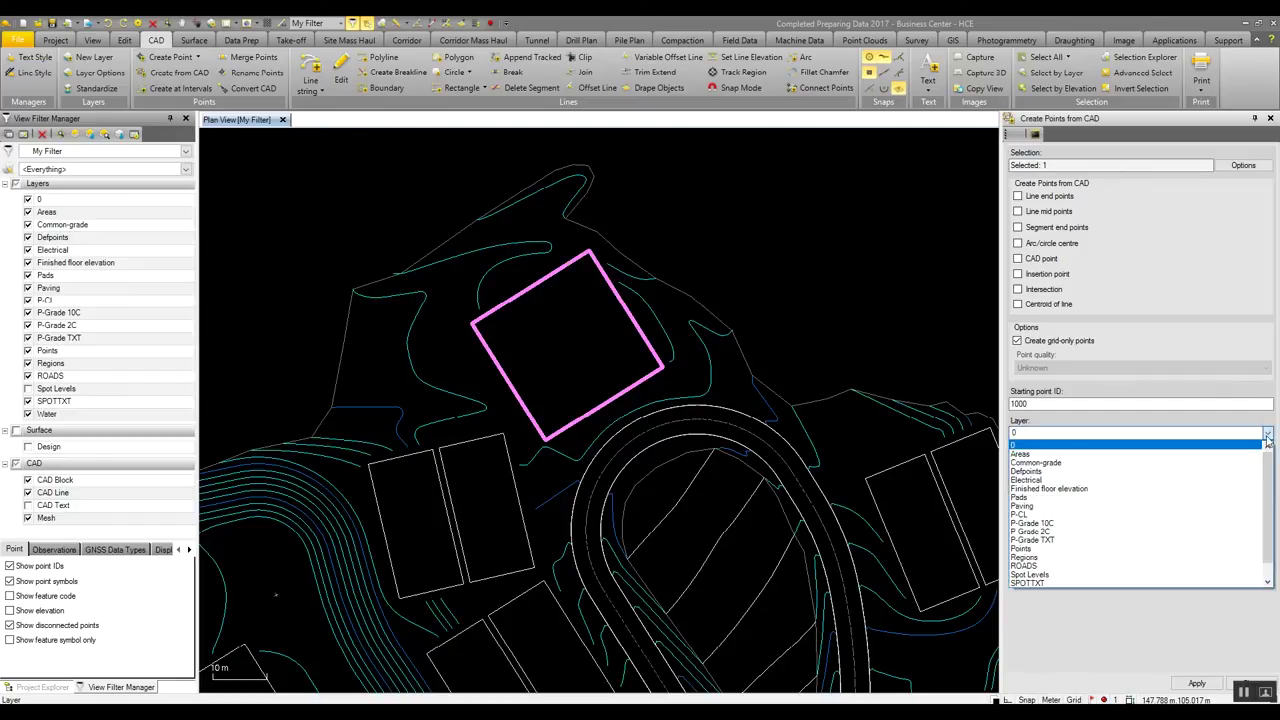
click(1145, 549)
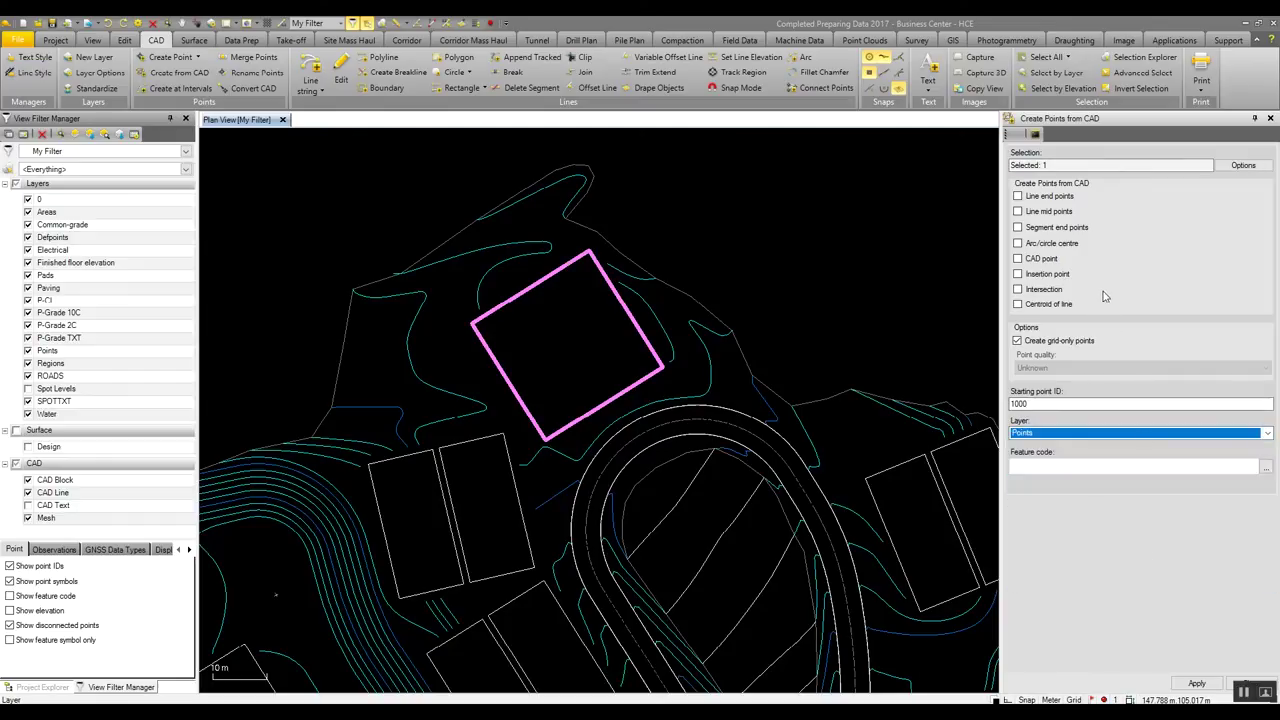
click(1018, 227)
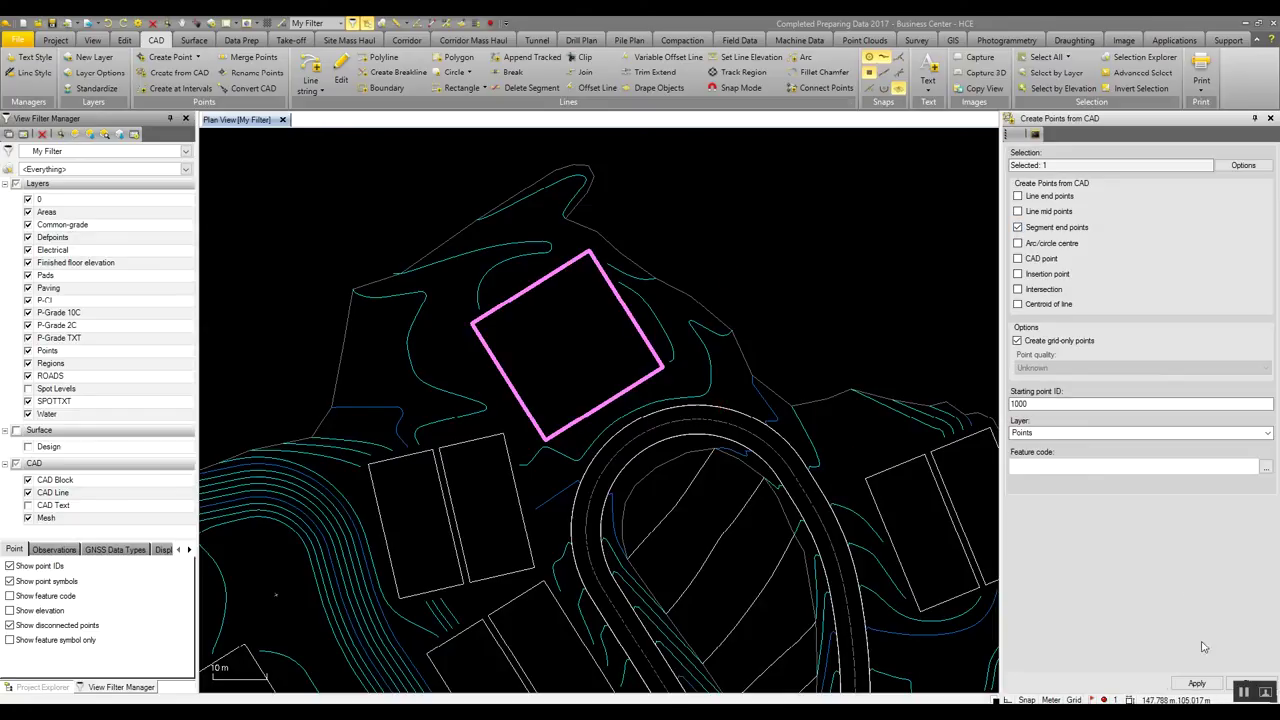
click(1197, 684)
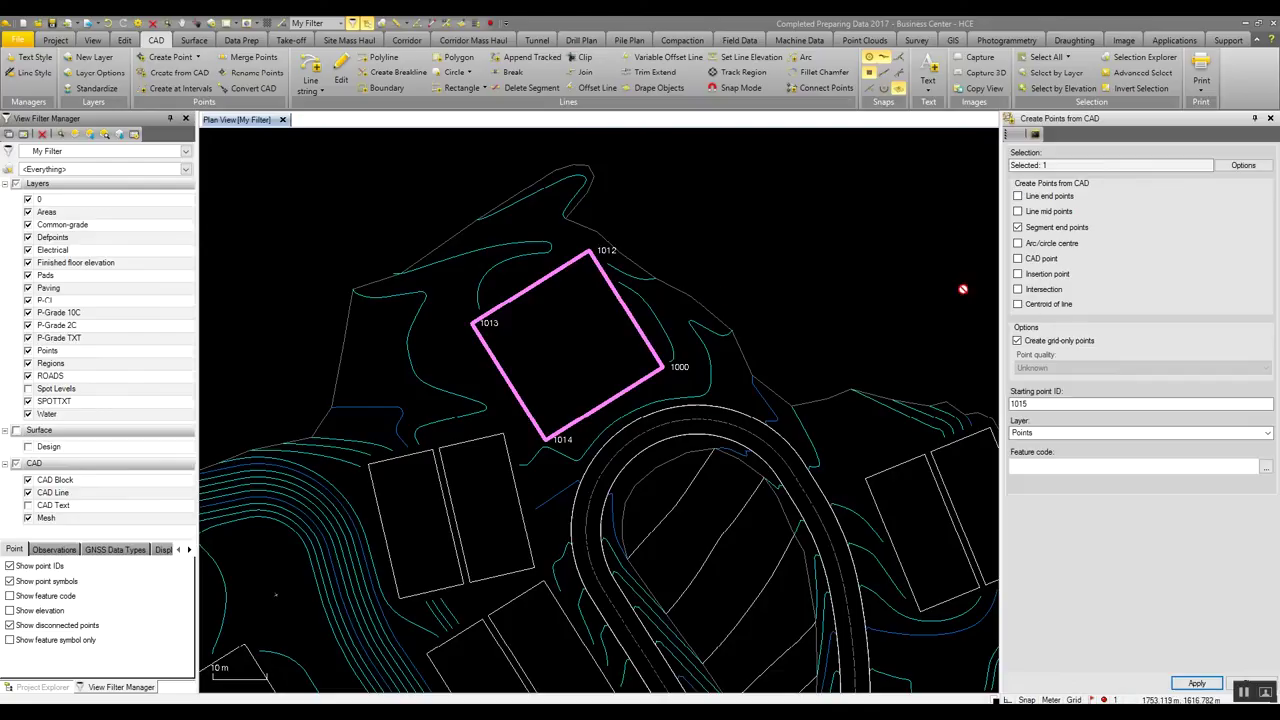
Step: Create points at 2 m intervals along the selected northernmost pad outline, starting at point ID 2000, on the Points layer
click(190, 88)
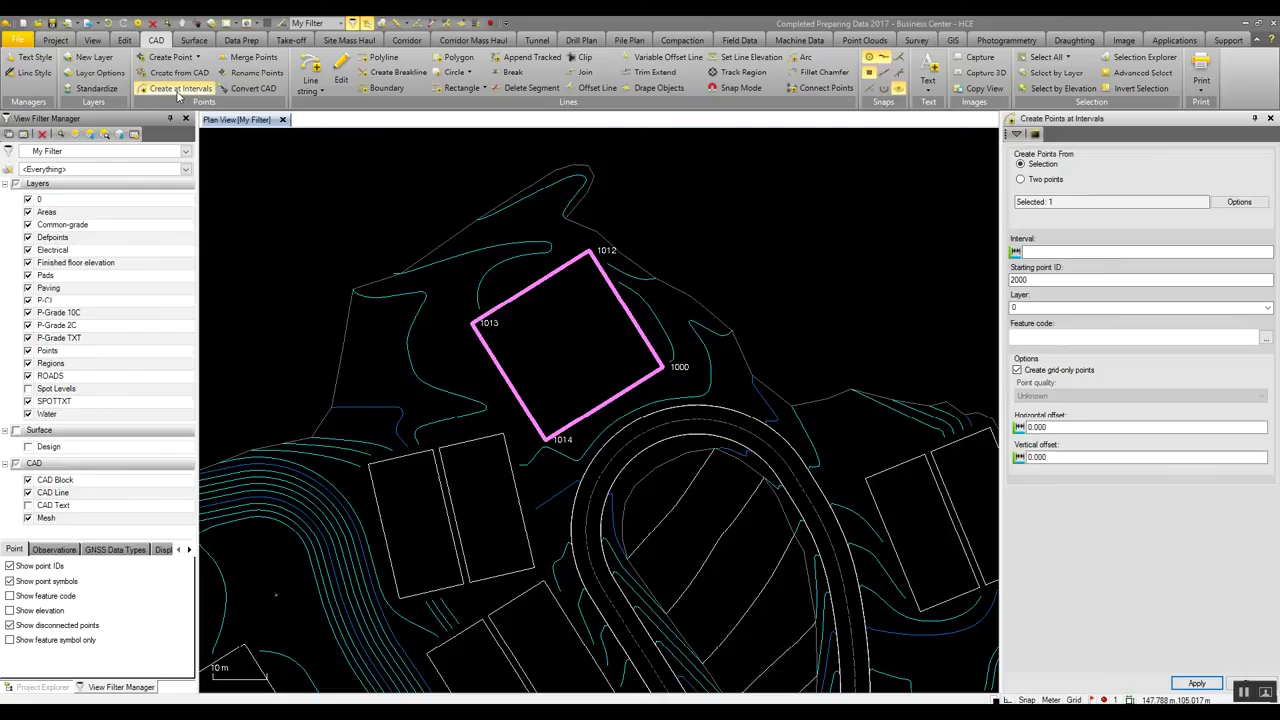
click(1048, 254)
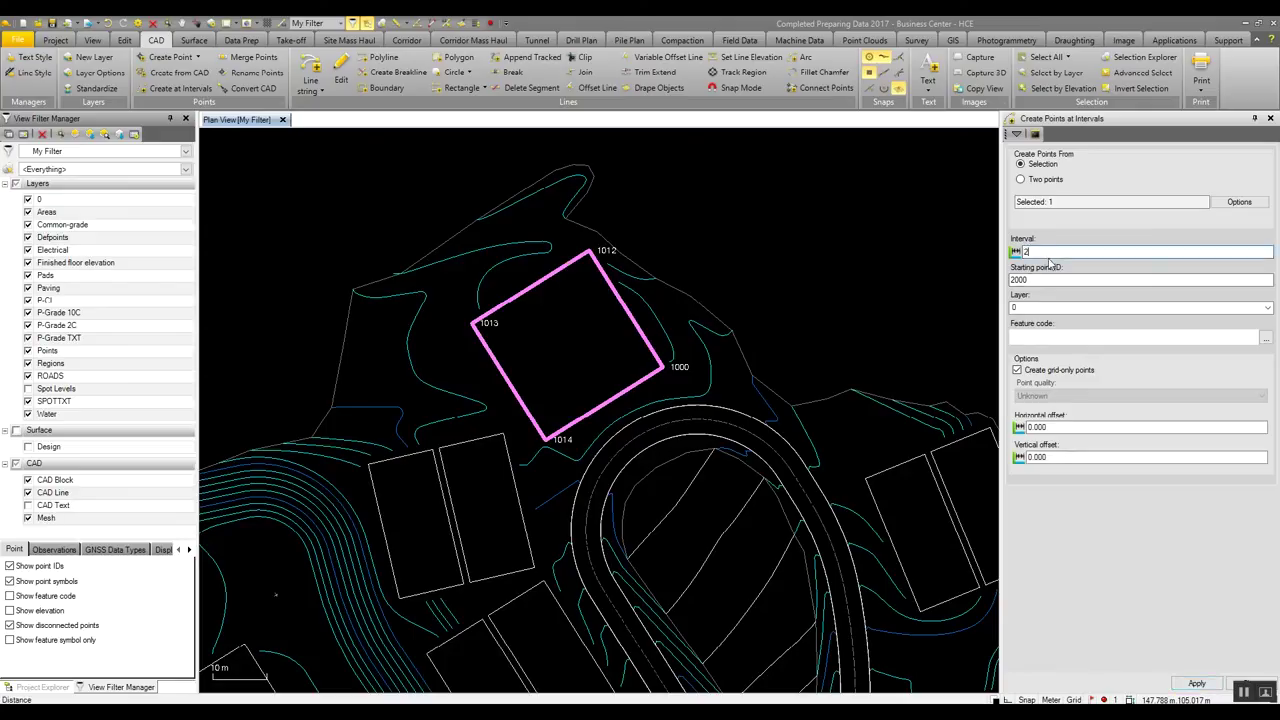
click(1045, 307)
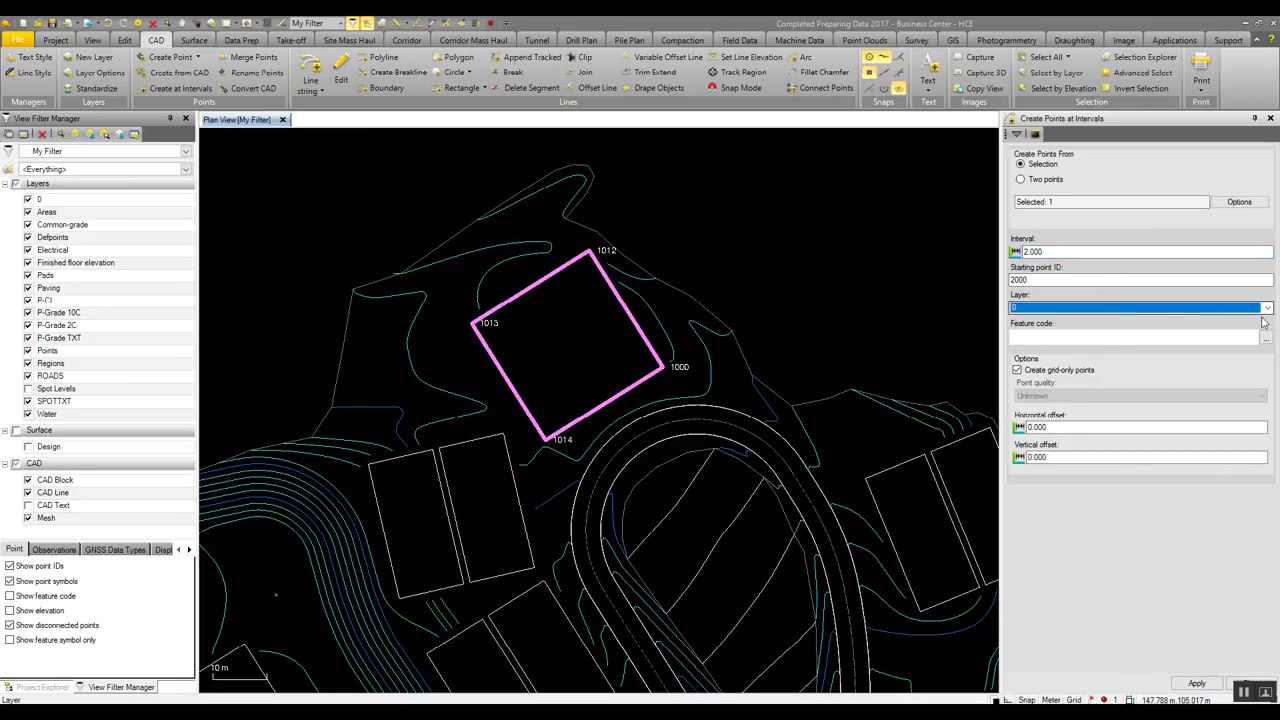
click(1267, 309)
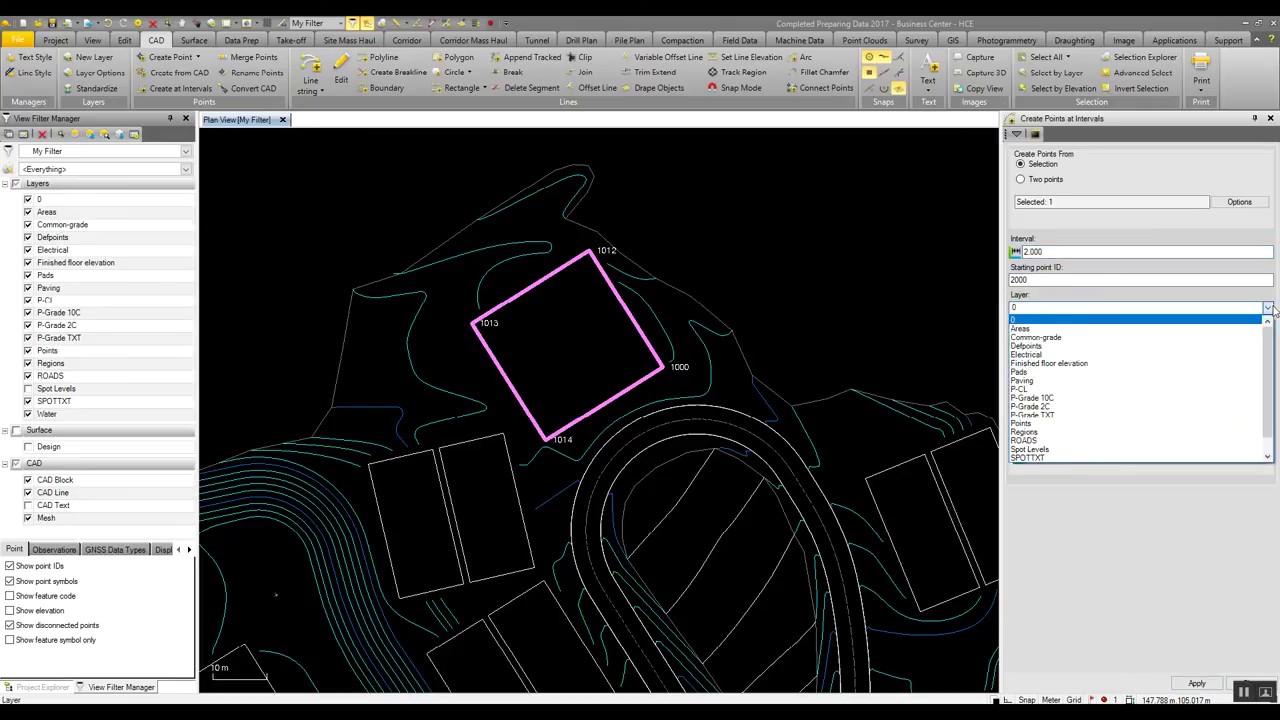
click(1167, 424)
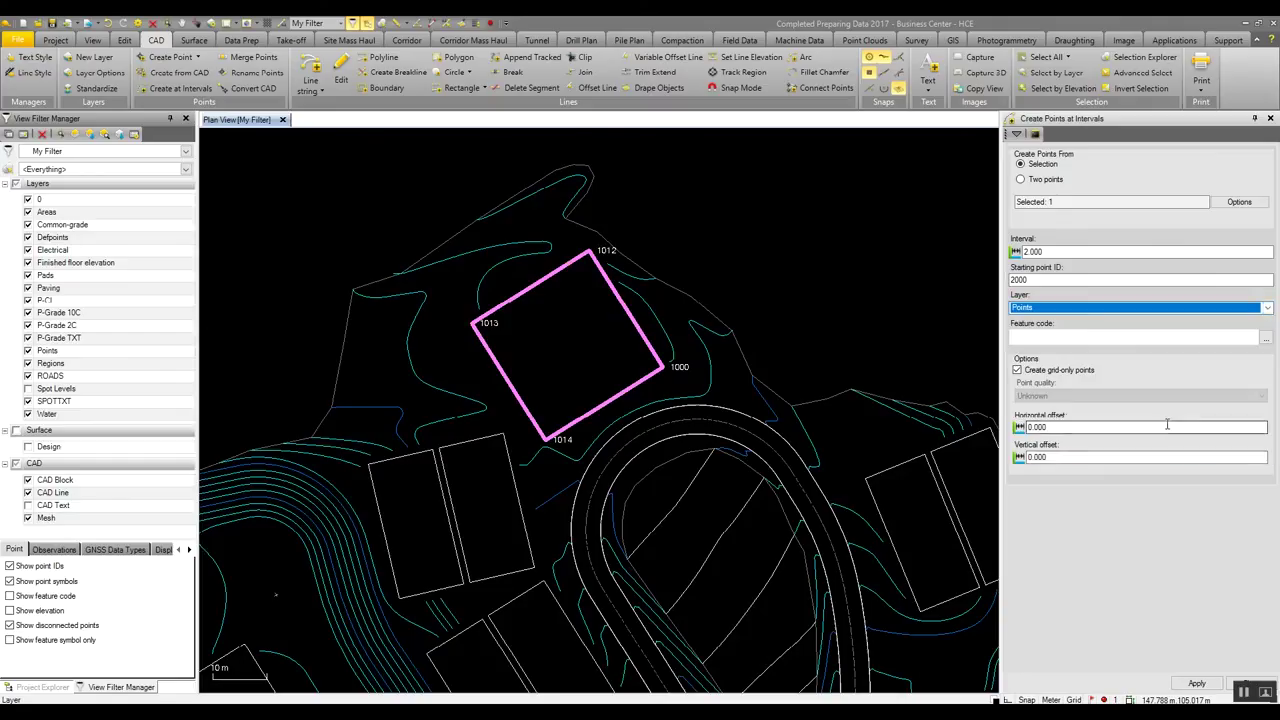
click(1197, 684)
click(1197, 683)
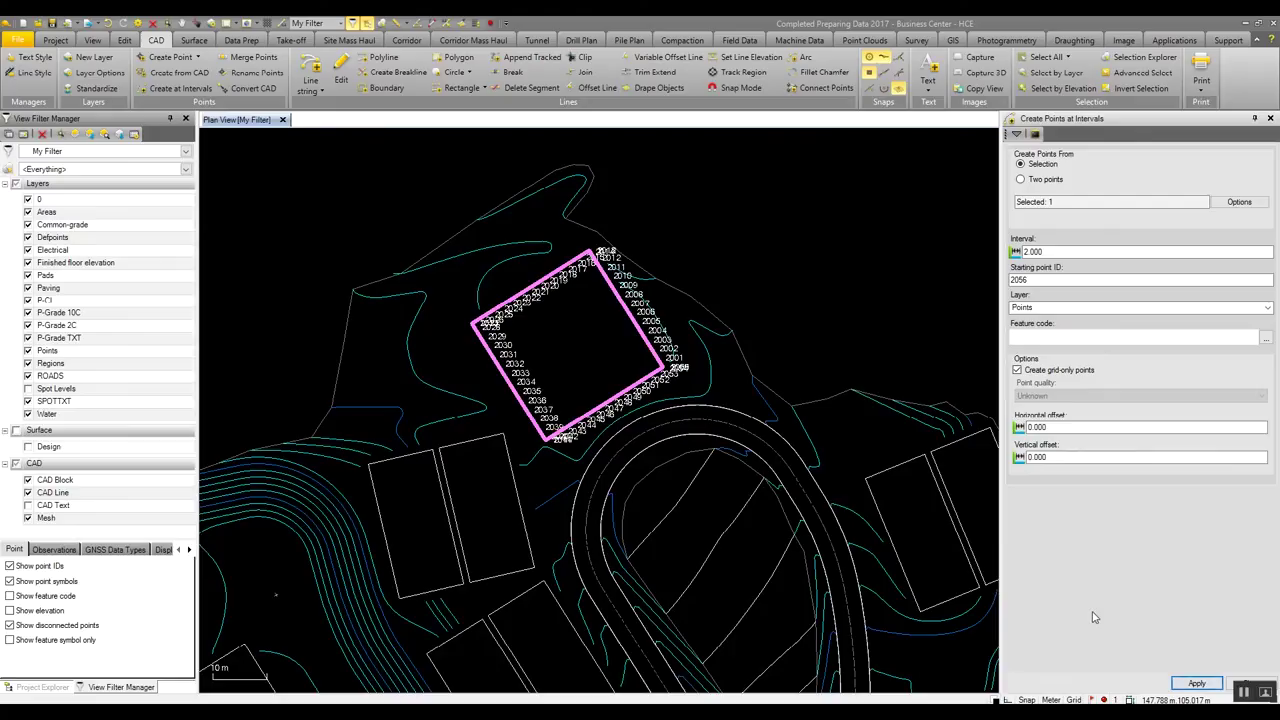